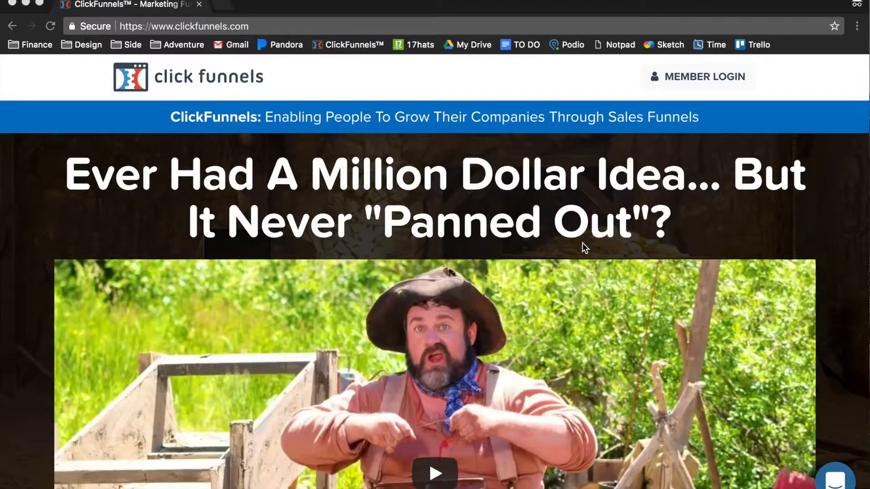
Review the payment section of the standard order form and of the version with a PayPal text link.
key("ctrl+Up")
left_click(270, 187)
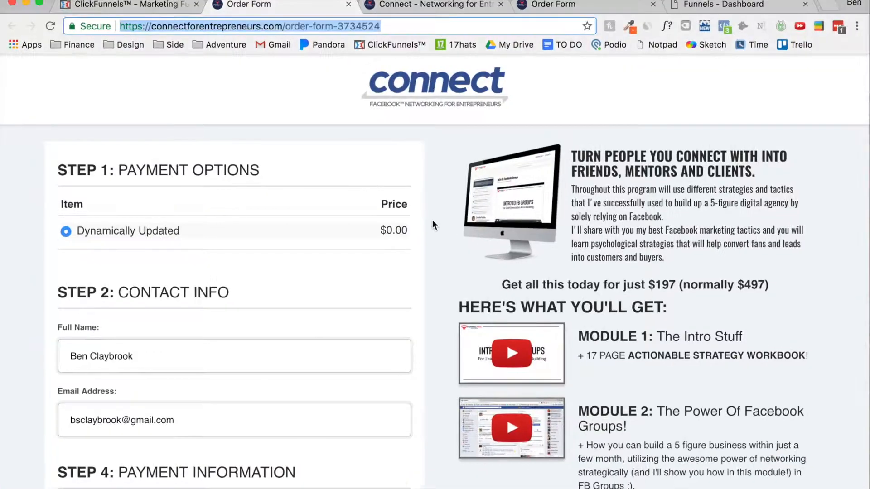
scroll(432, 221, "down", 10)
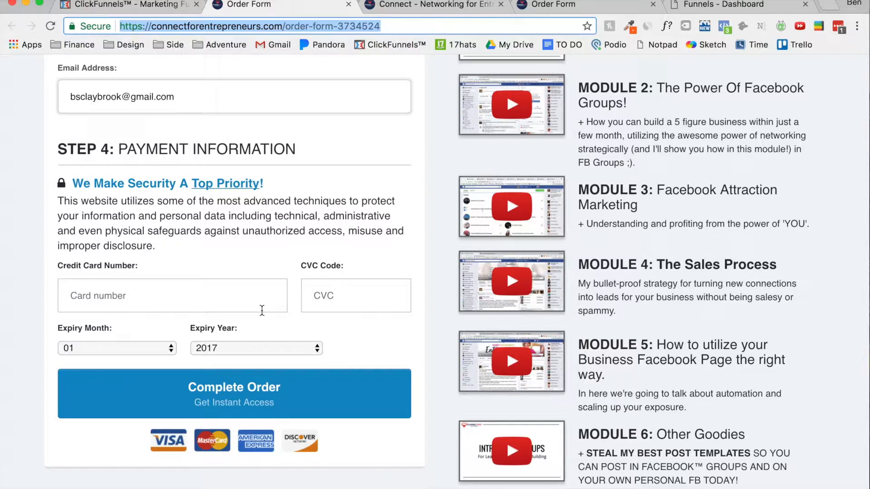
left_click(427, 6)
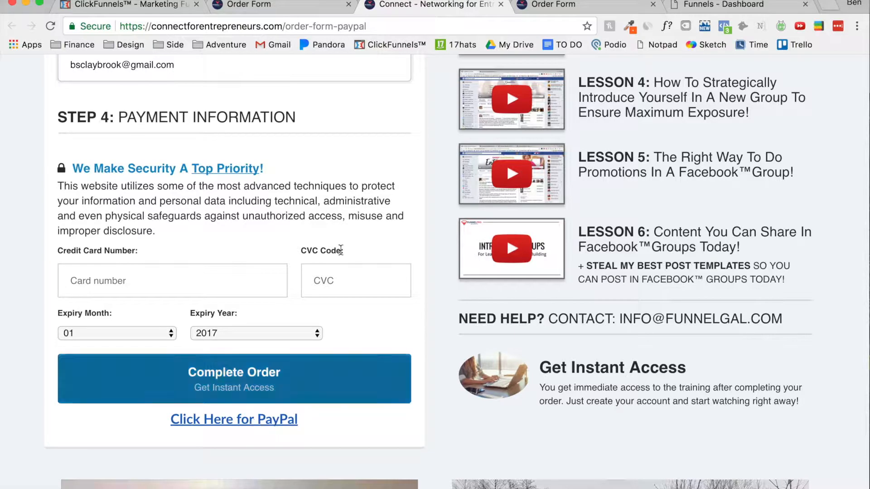
Compare the credit card and PayPal payment options on the order49 form with the standard order form.
key("ctrl+Tab")
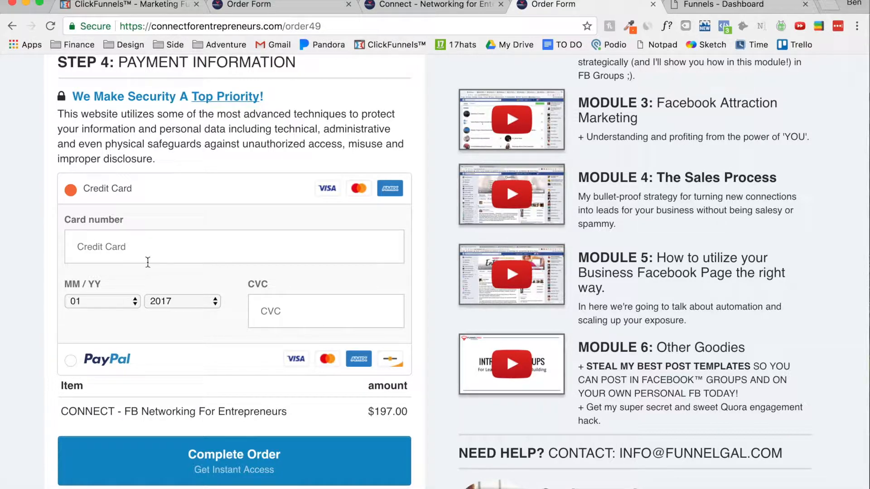
left_click(72, 358)
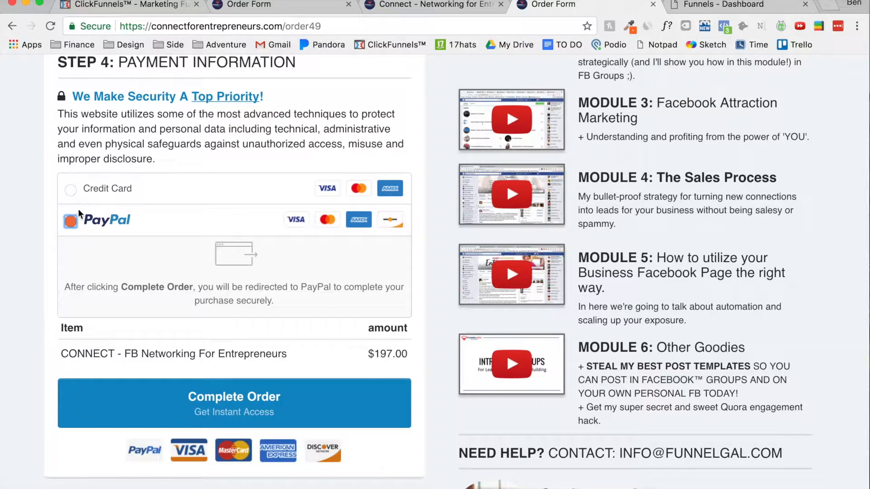
left_click(72, 189)
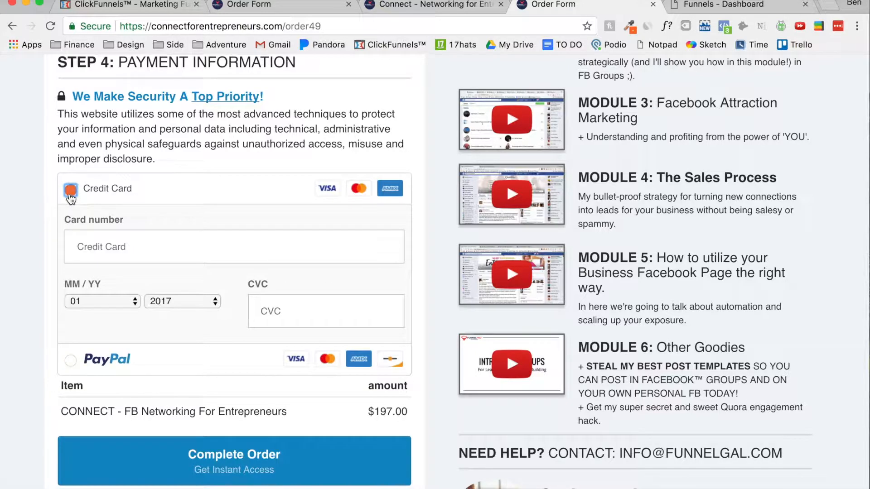
left_click(358, 6)
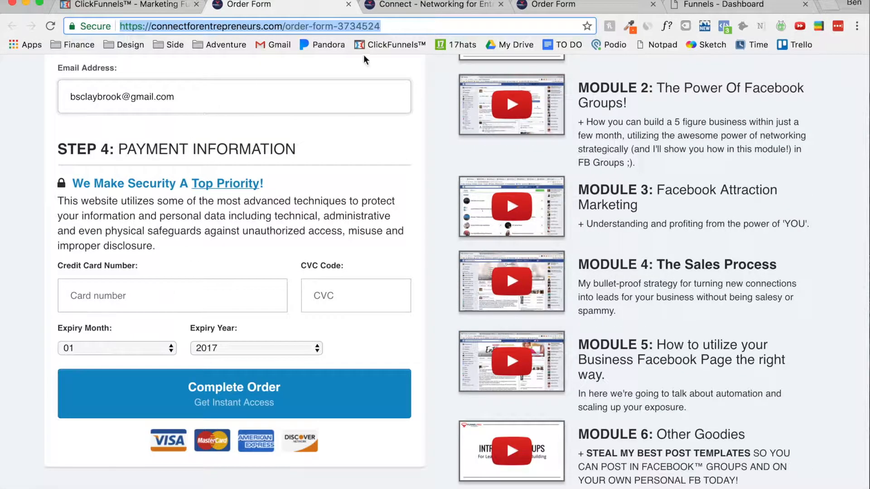
left_click(553, 4)
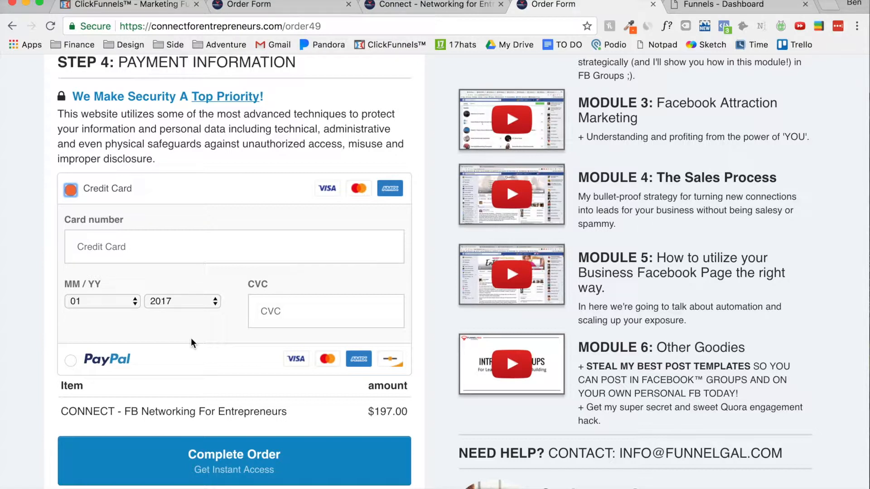
left_click(71, 361)
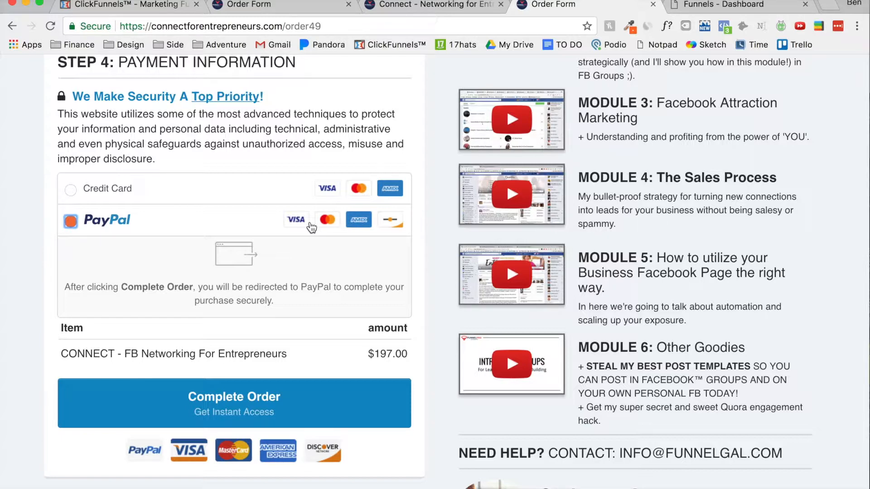
Switch to Funnelish and view the account profile's PayPal ID, currency and code snippet settings.
left_click(734, 5)
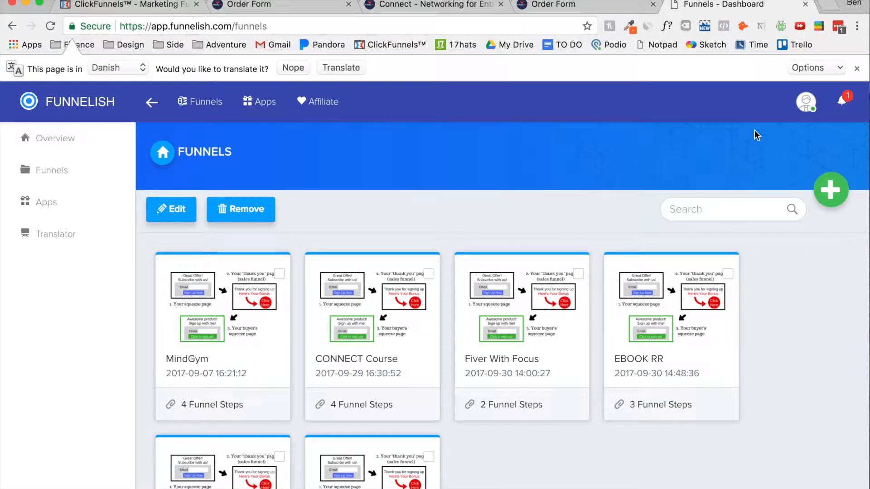
left_click(805, 102)
left_click(752, 138)
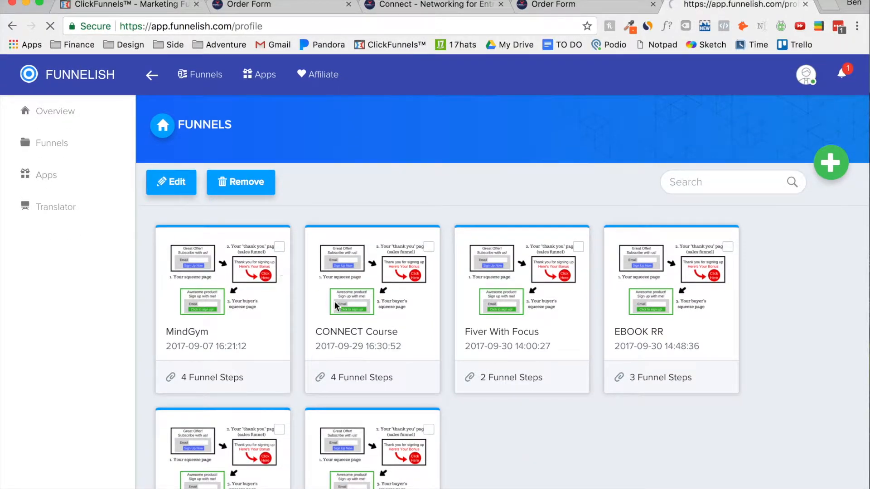
scroll(334, 302, "down", 5)
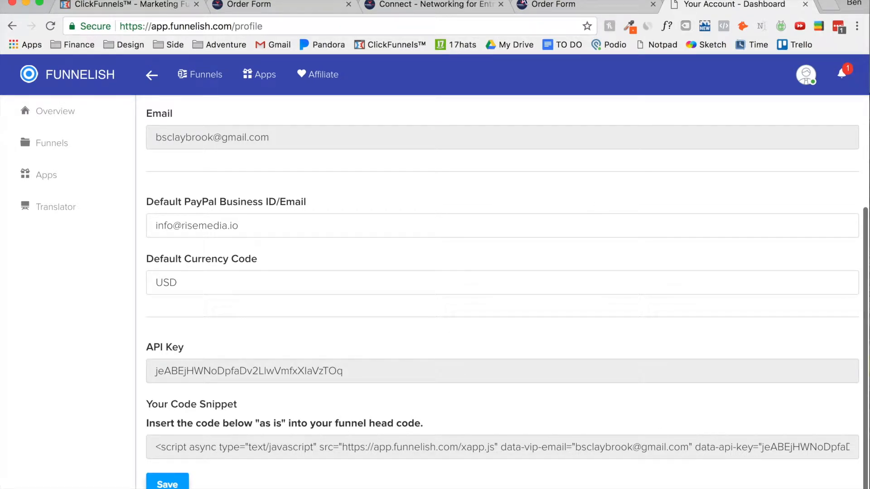
Check the head tracking code in the Connect Course funnel settings in ClickFunnels against the Funnelish code snippet.
left_click(156, 6)
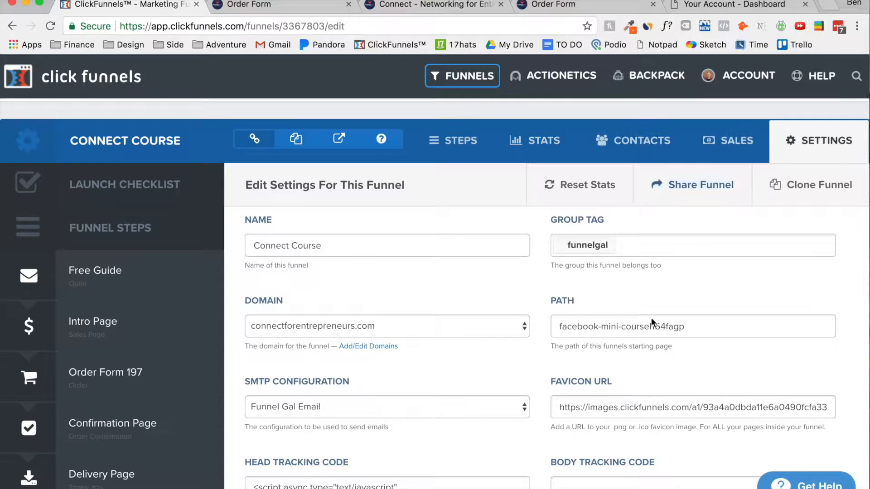
scroll(545, 357, "down", 1)
scroll(544, 357, "down", 3)
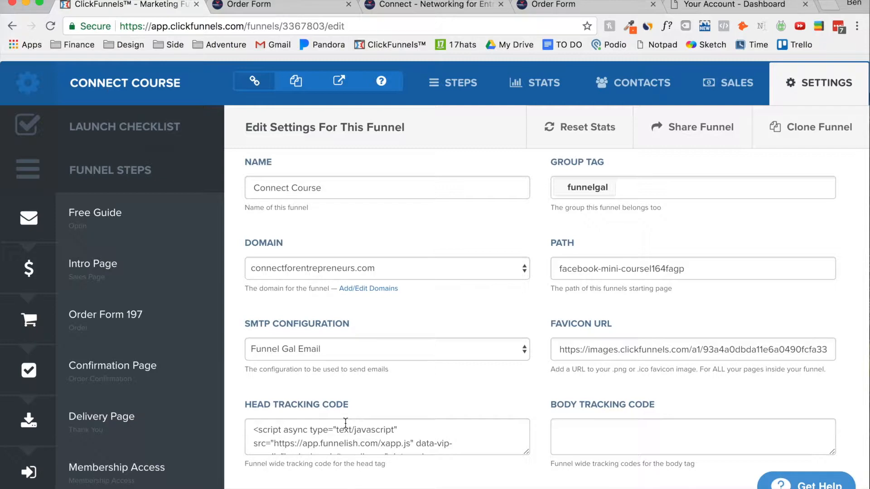
left_click(724, 8)
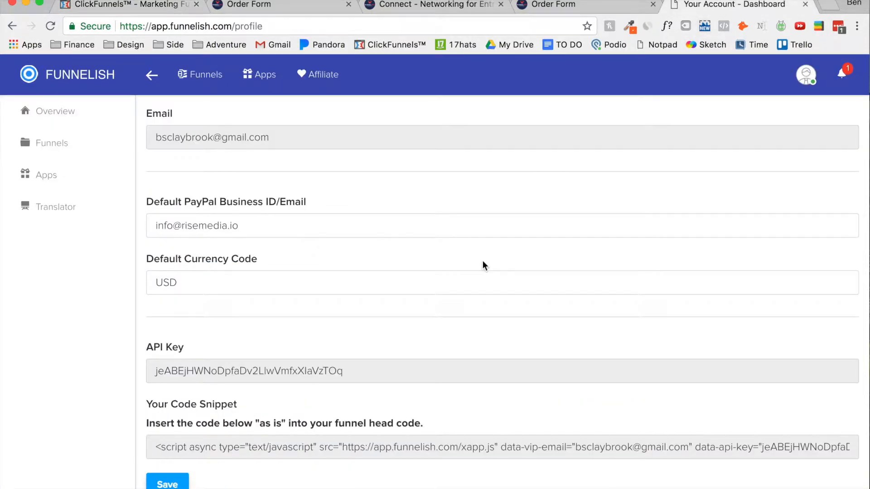
Start creating a new funnel in Funnelish with the name Connect.
scroll(370, 300, "up", 5)
left_click(205, 80)
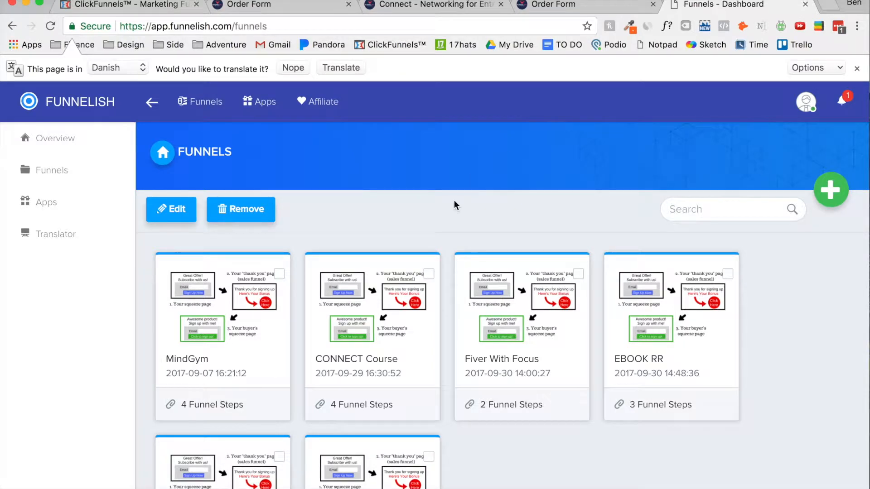
left_click(828, 194)
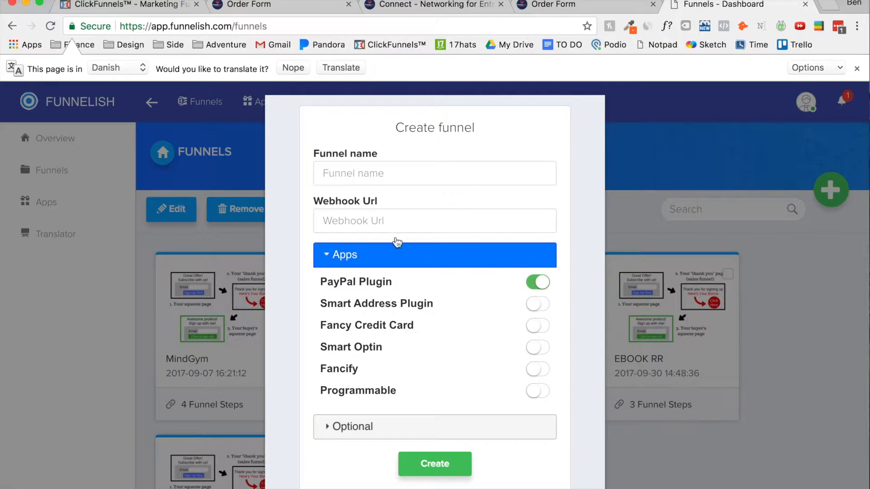
left_click(335, 180)
type("Connect")
key("Tab")
Switch to the ClickFunnels funnel settings and start a third-party membership access product with PayPal as the billing integration.
left_click(143, 6)
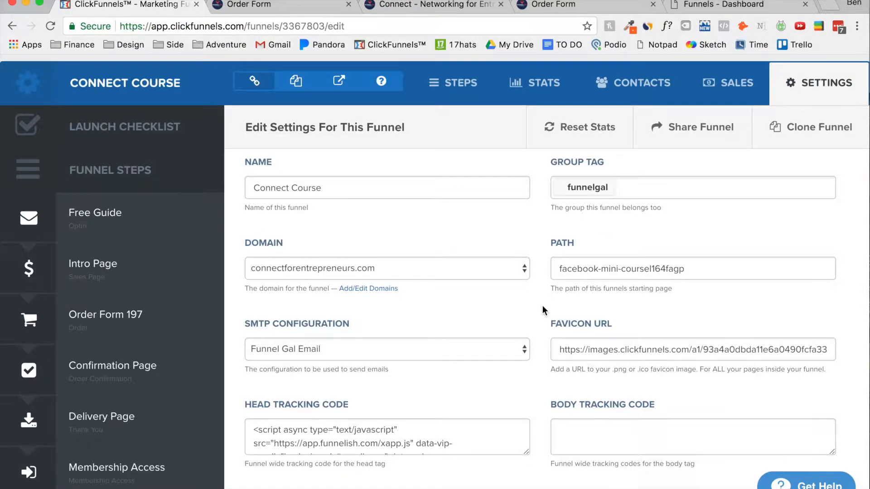
scroll(542, 305, "down", 20)
scroll(542, 305, "down", 15)
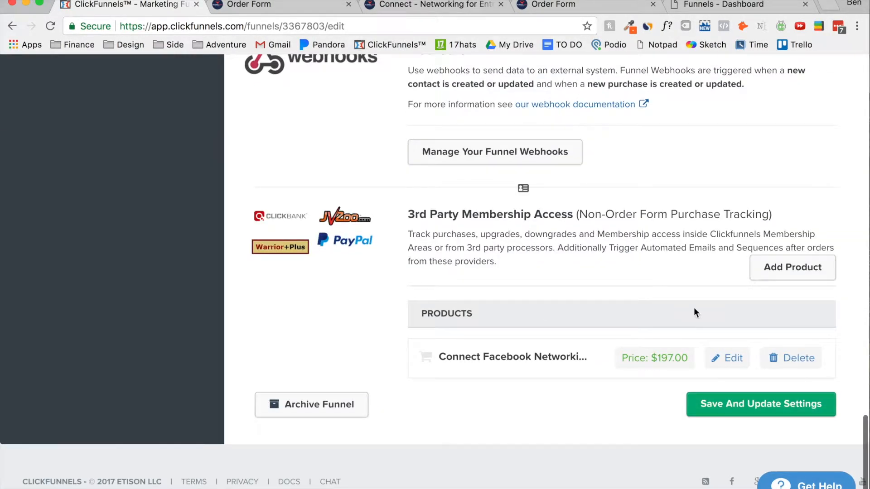
left_click(783, 267)
left_click(328, 280)
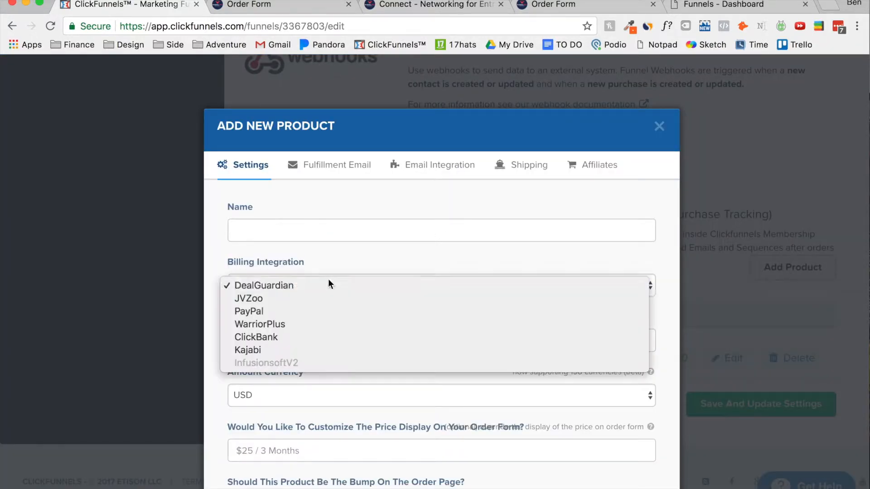
left_click(284, 308)
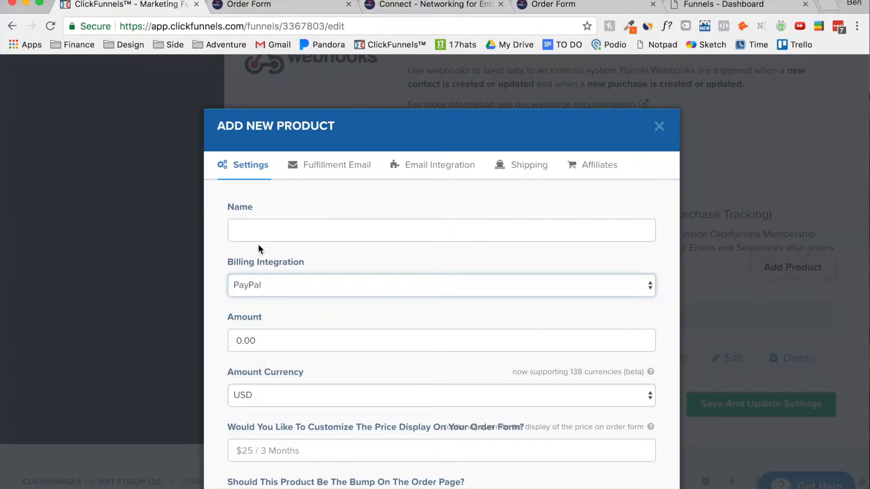
Look through the new product's settings, cart integration fields and fulfillment email options.
scroll(212, 252, "down", 6)
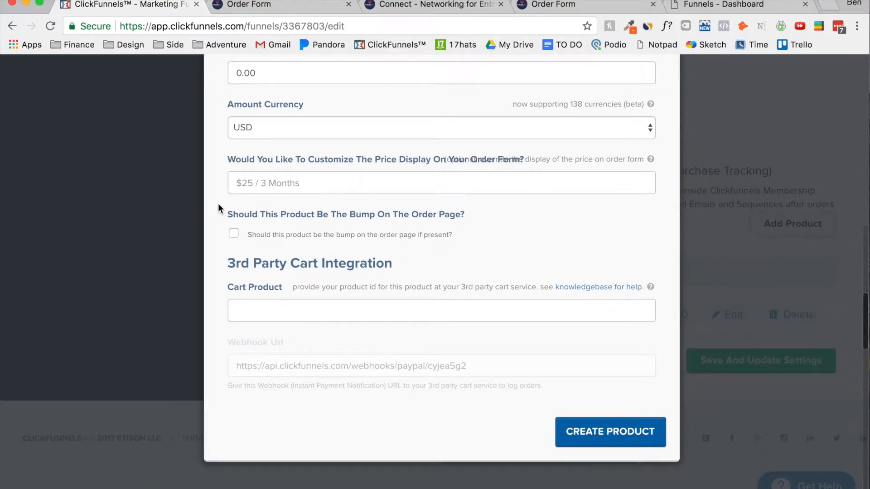
scroll(218, 206, "up", 3)
scroll(219, 209, "up", 2)
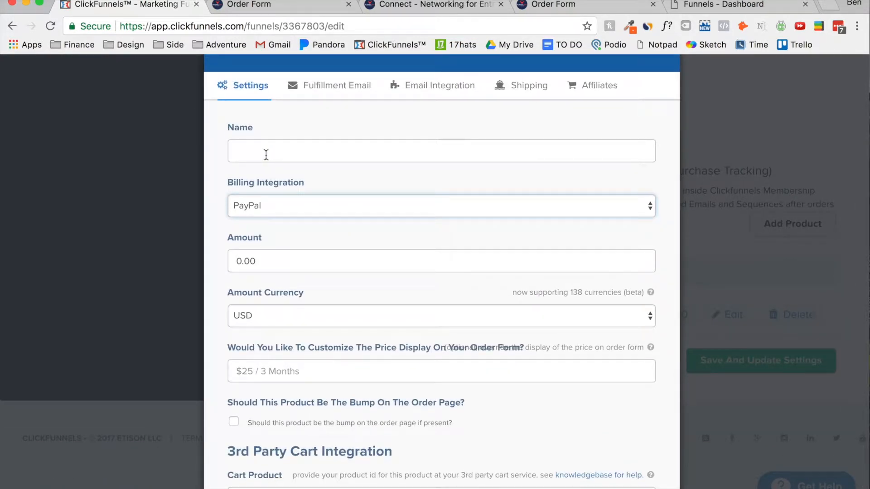
left_click(266, 155)
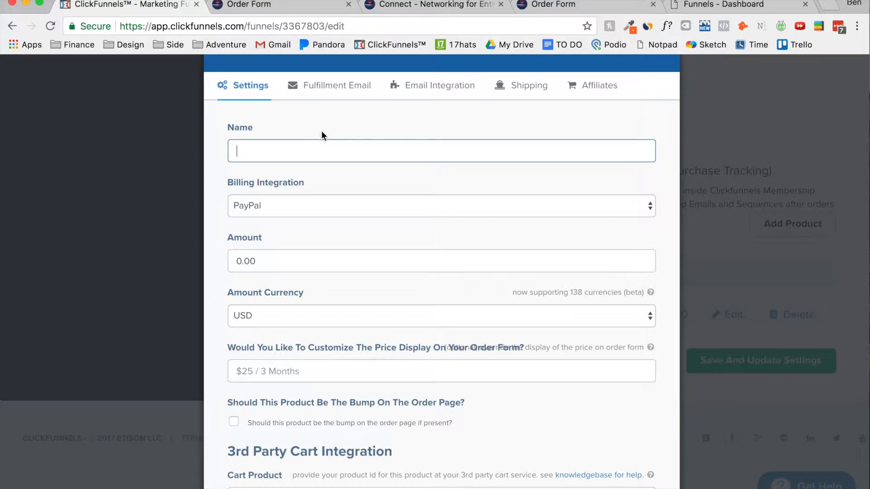
left_click(322, 89)
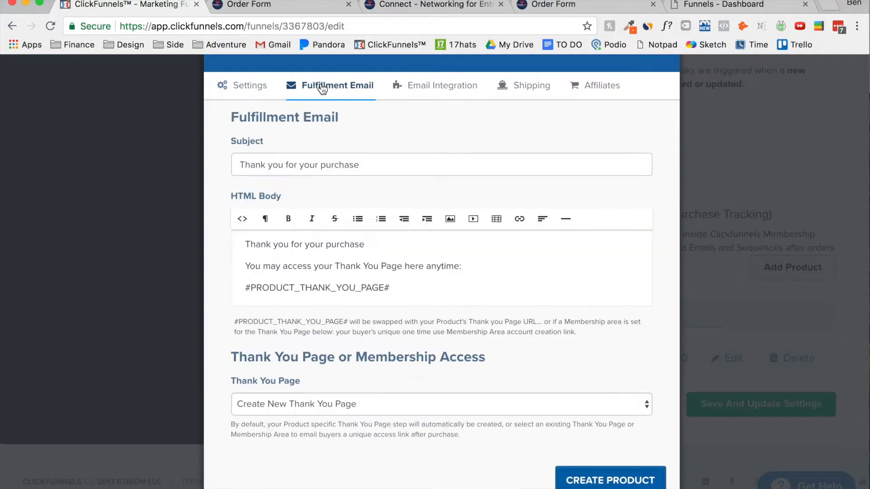
left_click(248, 87)
left_click(329, 90)
left_click(248, 83)
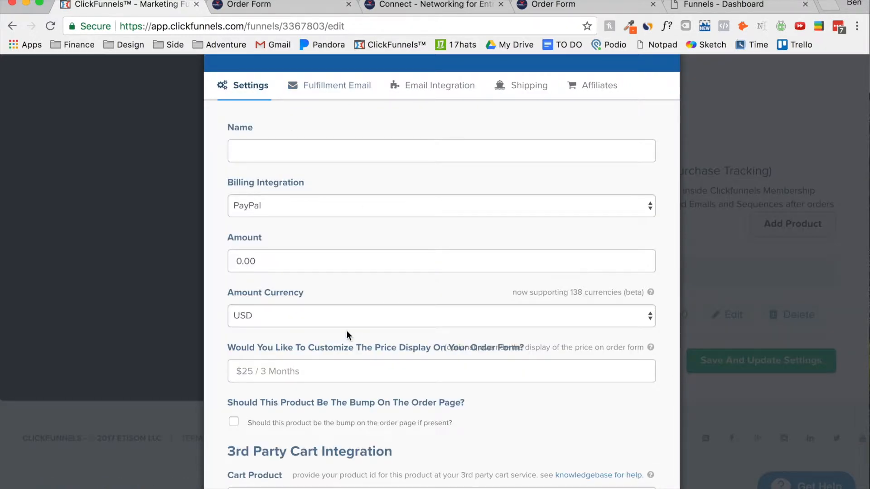
Copy the webhook URL from the product's third-party cart integration and return to the new funnel's Webhook Url field in Funnelish.
scroll(347, 331, "down", 5)
triple_click(279, 375)
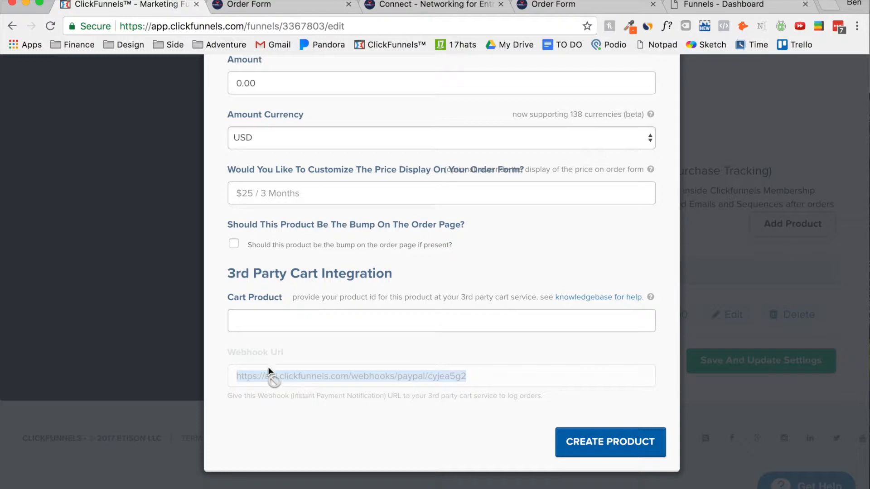
triple_click(326, 376)
right_click(326, 376)
left_click(351, 368)
left_click(720, 5)
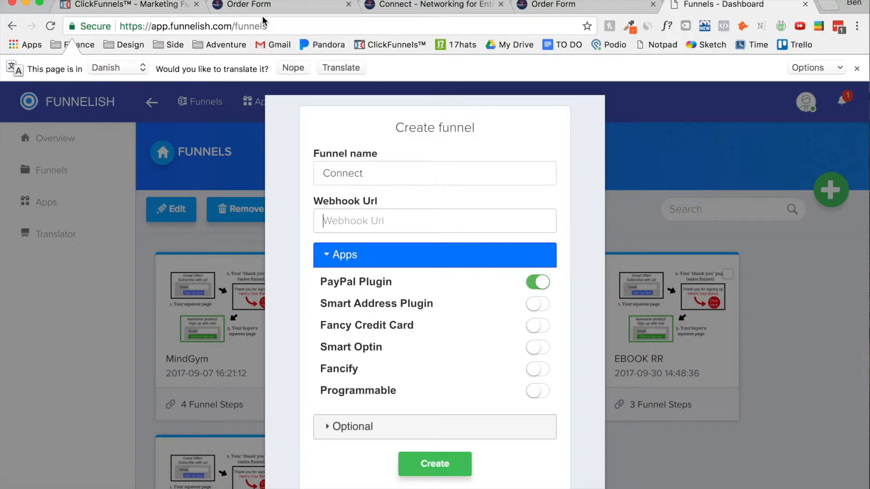
left_click(129, 5)
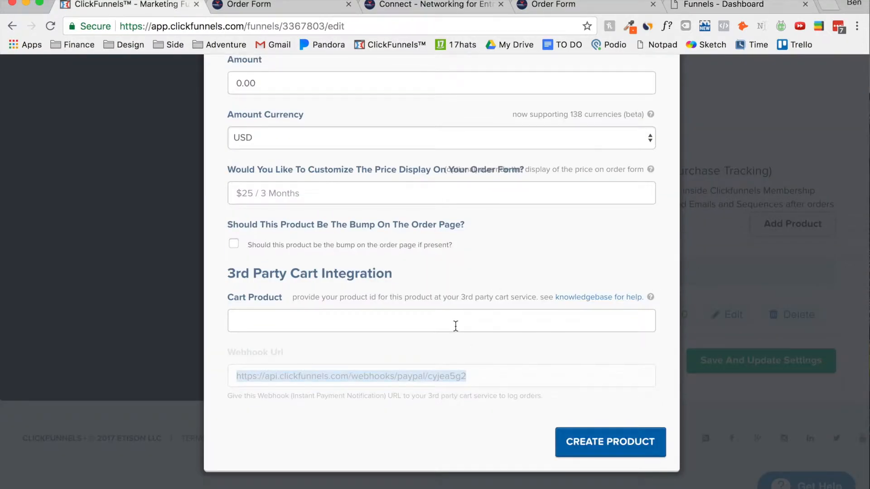
left_click(745, 5)
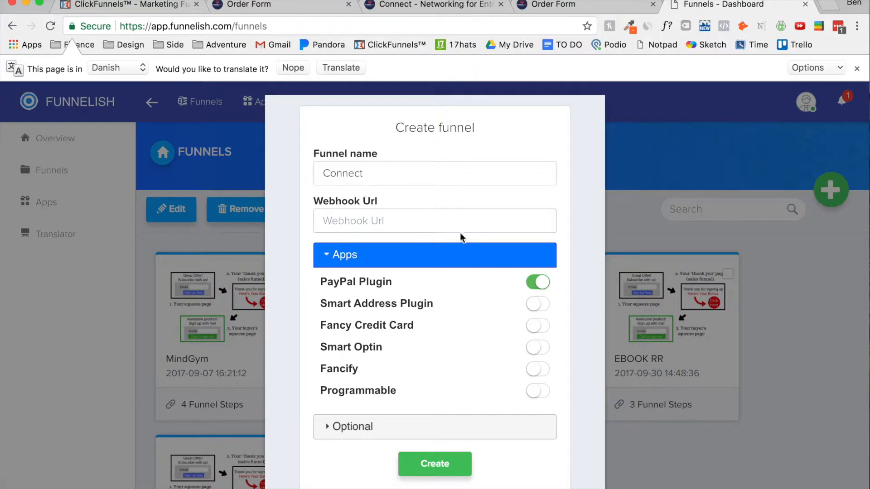
Discard the new funnel form and start creating an Order Form step in the existing CONNECT Course funnel.
left_click(769, 275)
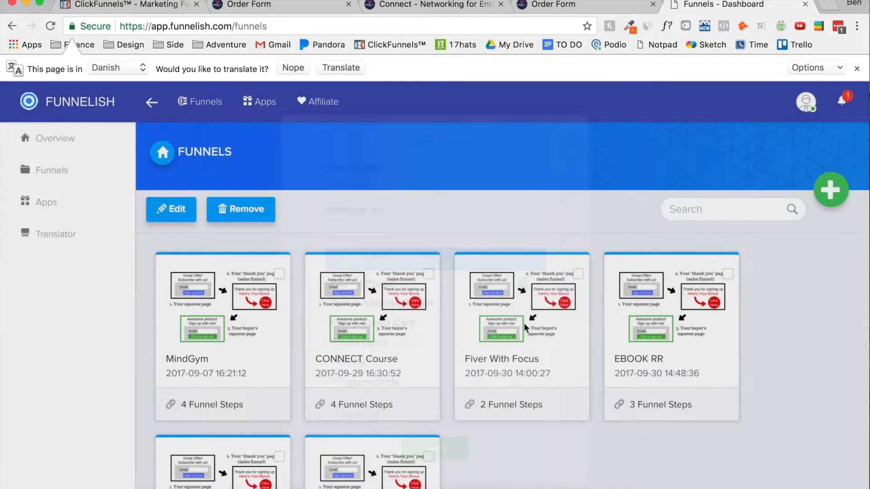
left_click(372, 324)
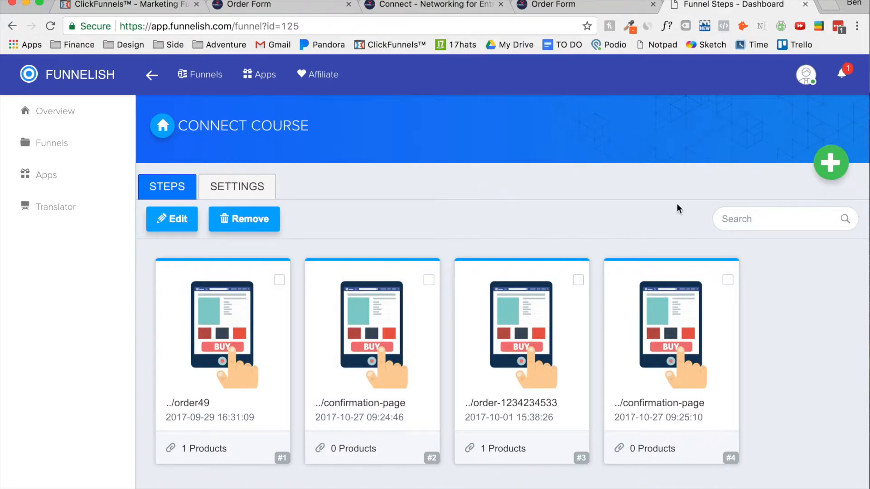
left_click(829, 164)
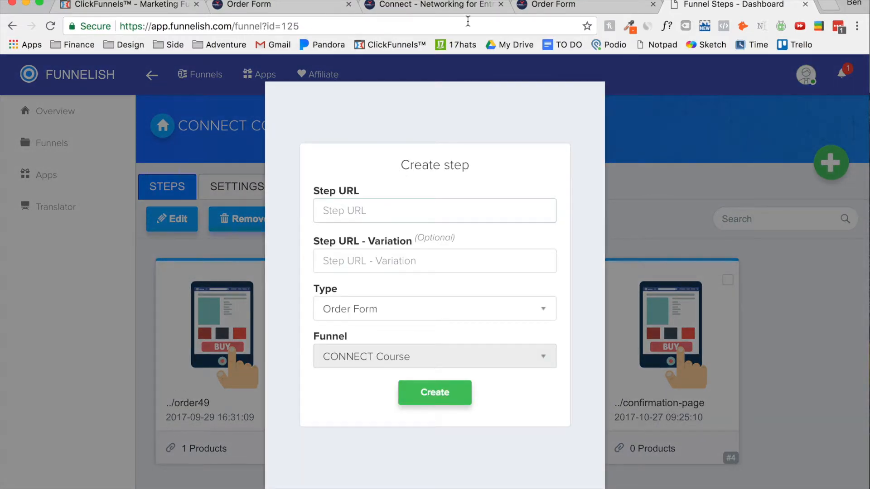
Switch to ClickFunnels, discard the unfinished third-party product and open the funnel's Order Form 197 step.
left_click(150, 7)
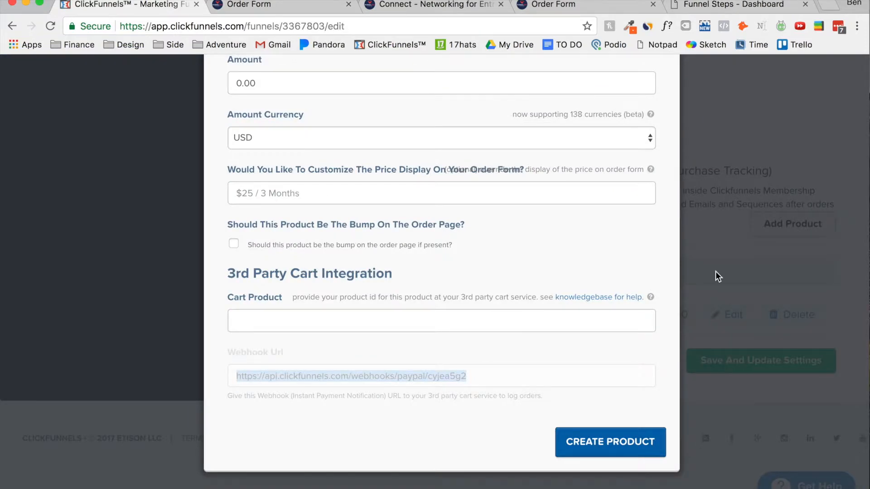
scroll(716, 270, "up", 6)
left_click(660, 127)
scroll(333, 243, "up", 15)
scroll(120, 200, "up", 10)
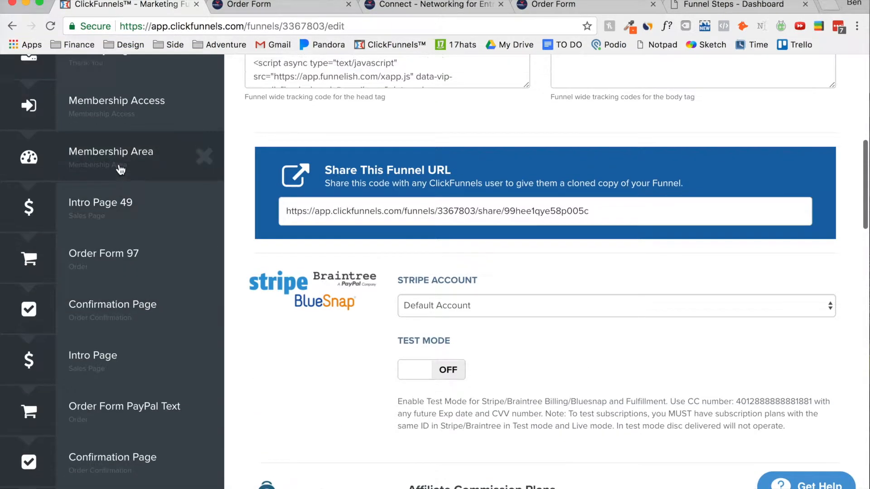
scroll(120, 169, "up", 2)
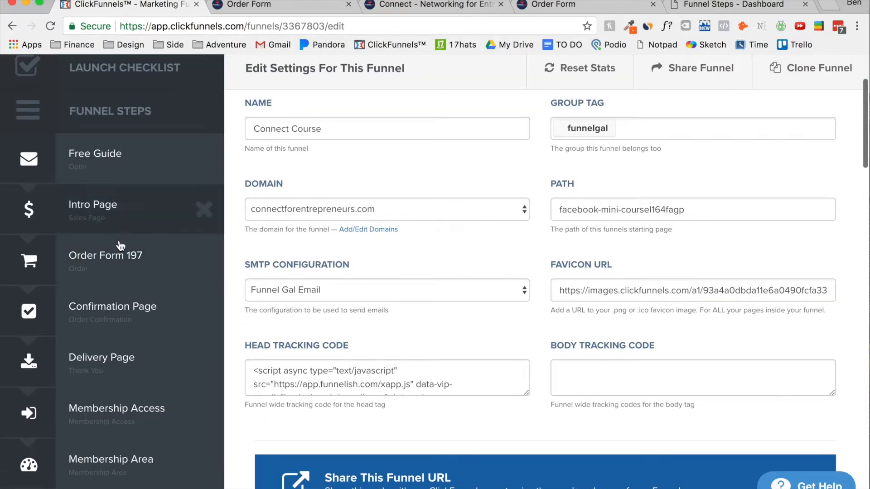
left_click(111, 259)
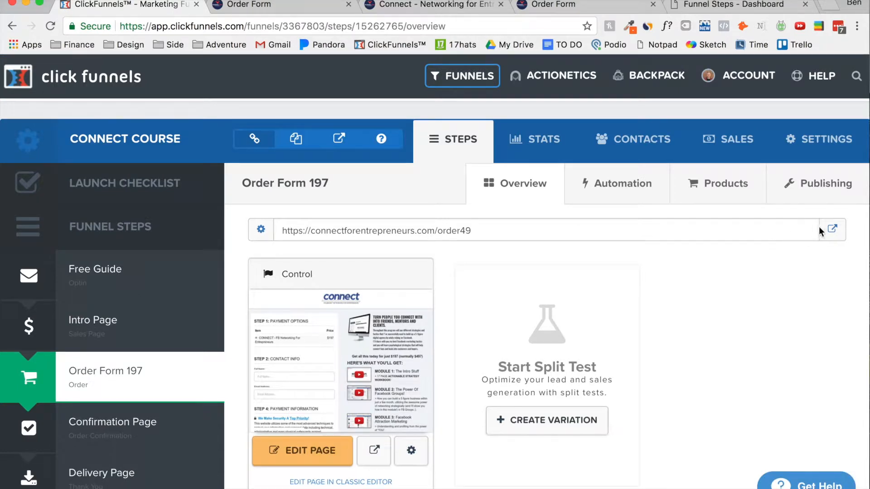
View the live page of Order Form 197 and its URL, then return to the Create step form in Funnelish.
left_click(832, 231)
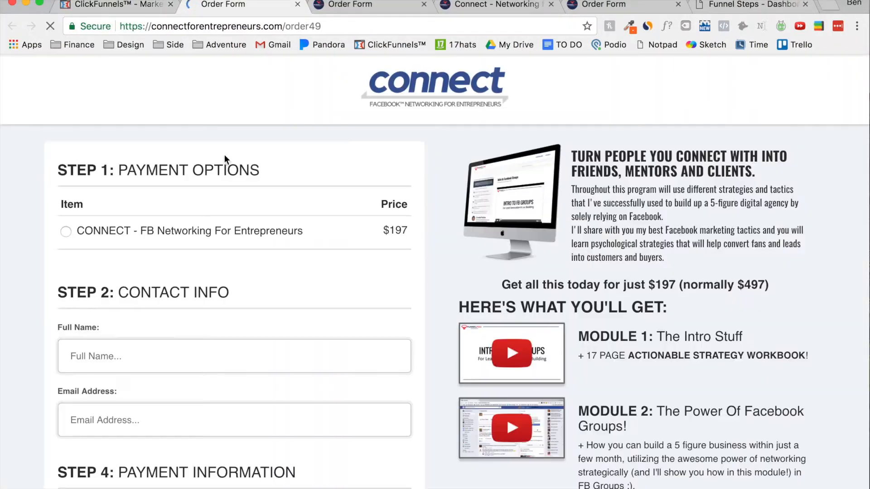
left_click(204, 28)
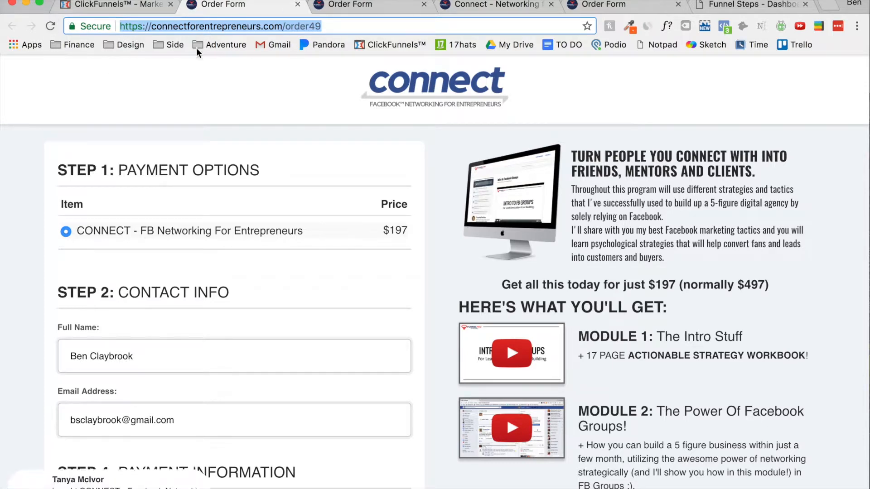
left_click(297, 4)
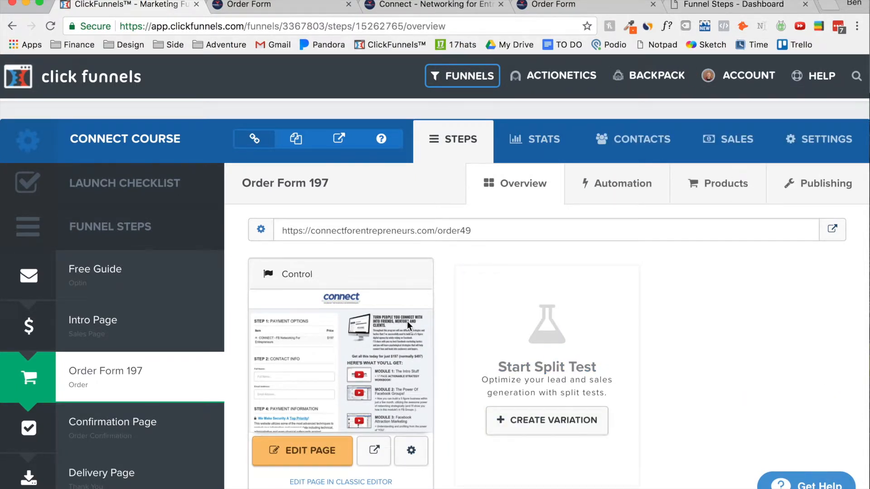
left_click(732, 5)
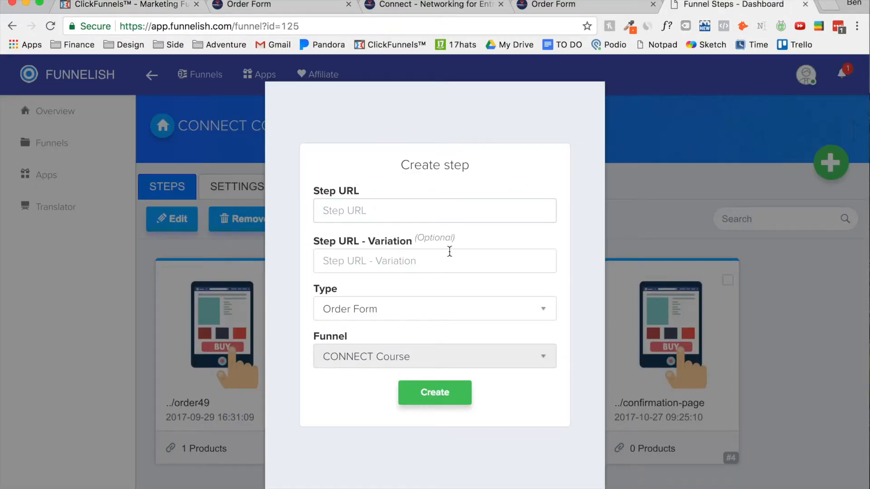
Look through the available step types and funnels for the new step, then discard the form.
left_click(346, 309)
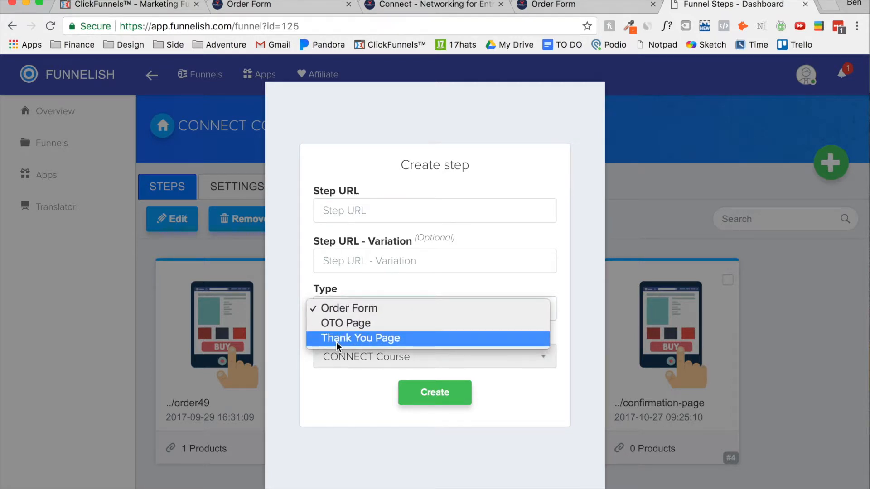
left_click(410, 280)
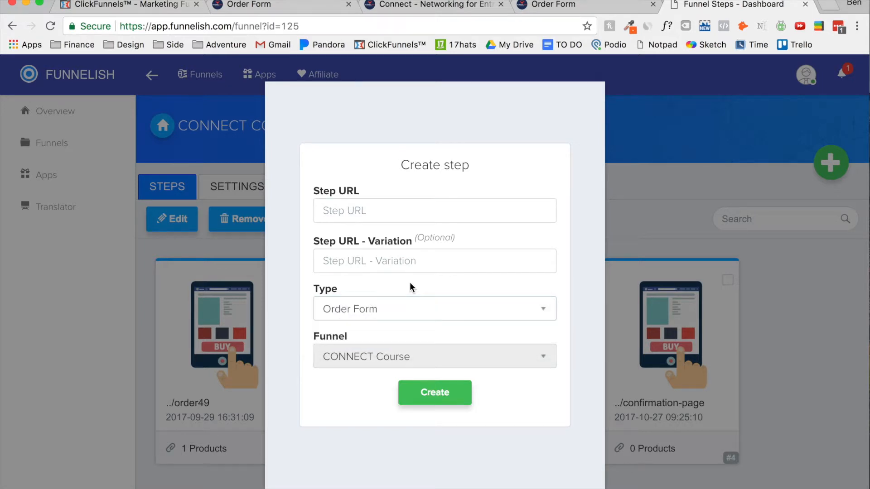
left_click(407, 358)
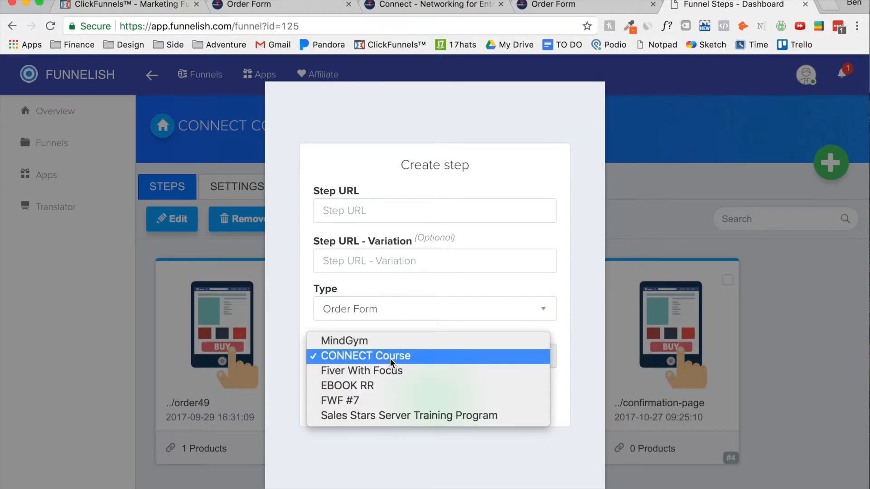
left_click(390, 358)
left_click(663, 200)
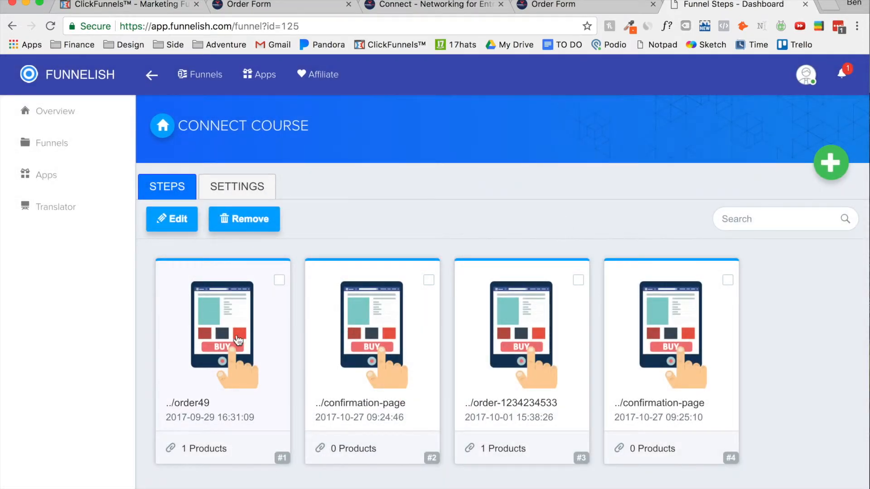
Open the order49 step of the CONNECT Course funnel and start creating a new product.
left_click(221, 322)
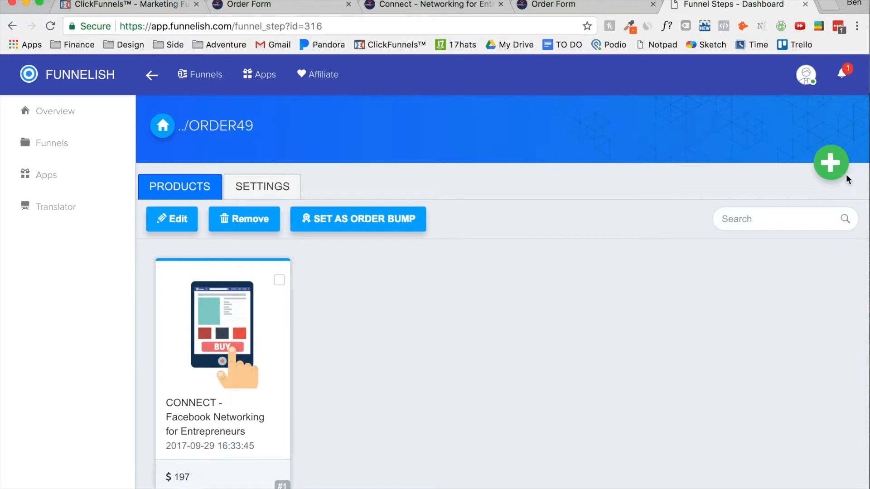
left_click(836, 161)
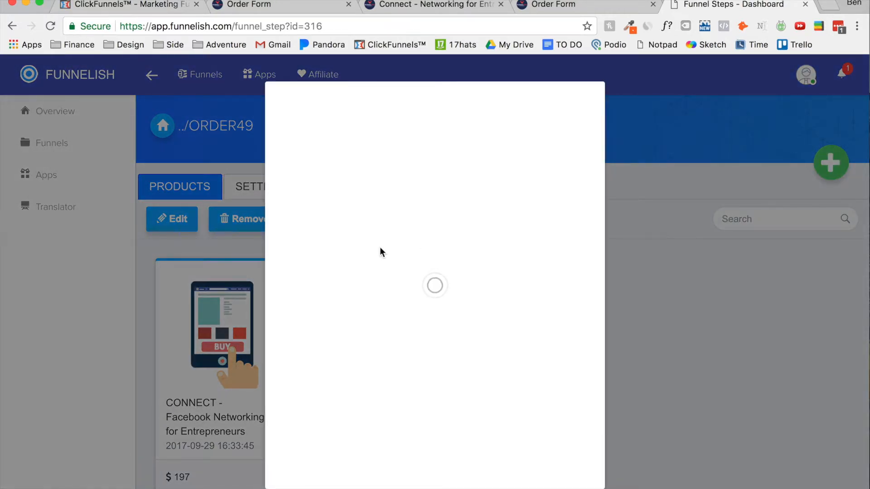
left_click(341, 159)
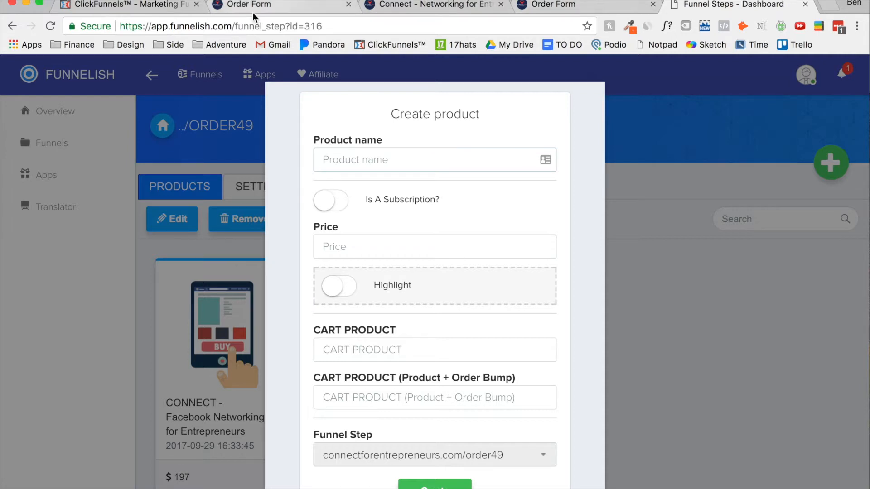
Switch to ClickFunnels and open the existing third-party membership access product from the funnel settings for editing.
left_click(129, 6)
left_click(824, 140)
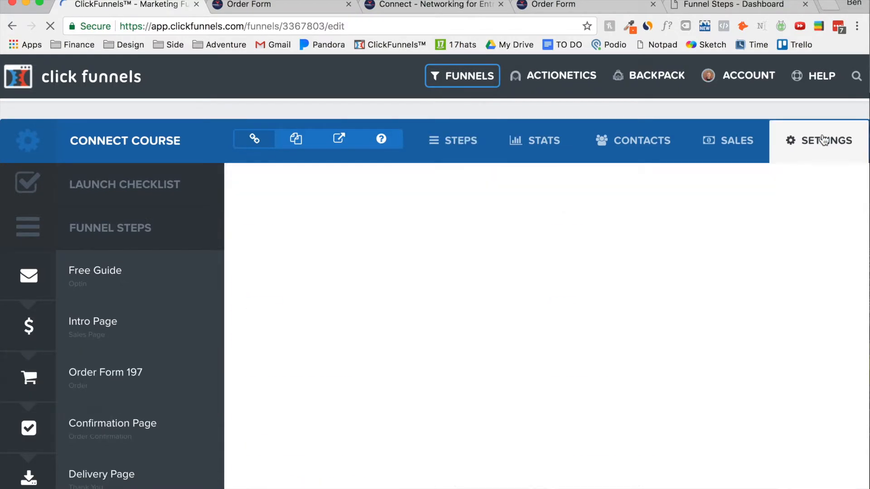
scroll(468, 365, "down", 3)
scroll(468, 365, "down", 15)
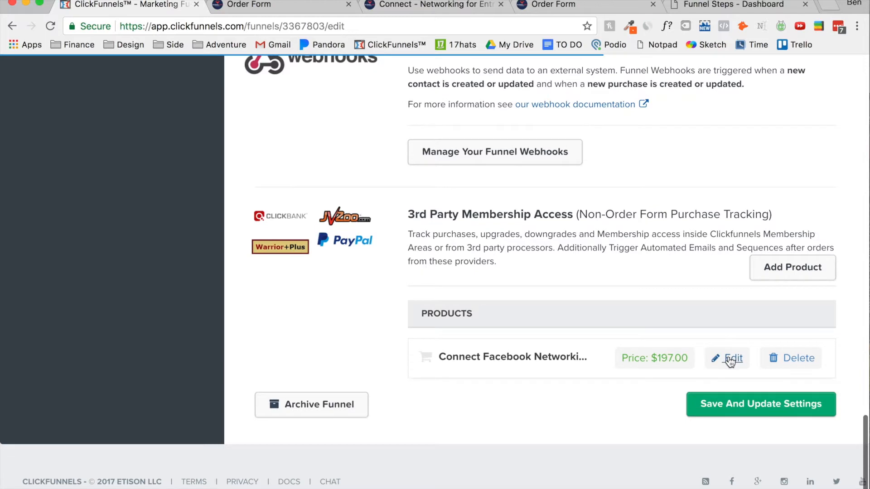
left_click(729, 353)
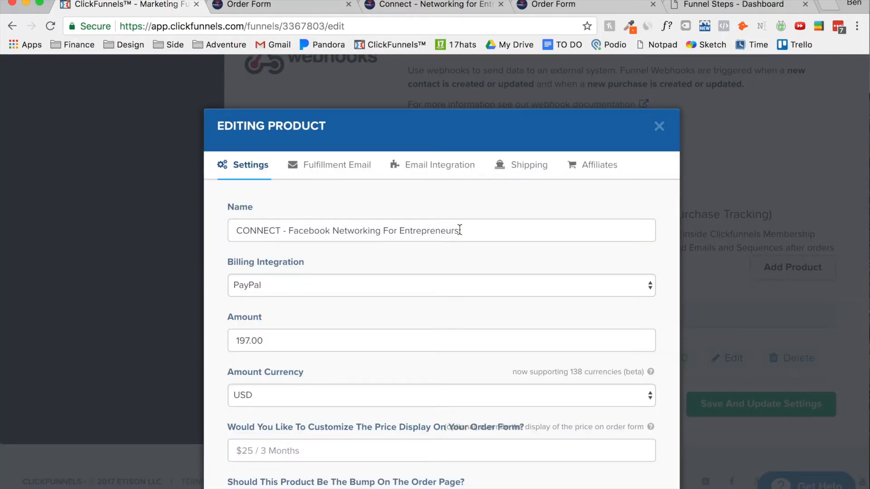
Return to Funnelish and name the new product Connect.
left_click(715, 4)
left_click(357, 163)
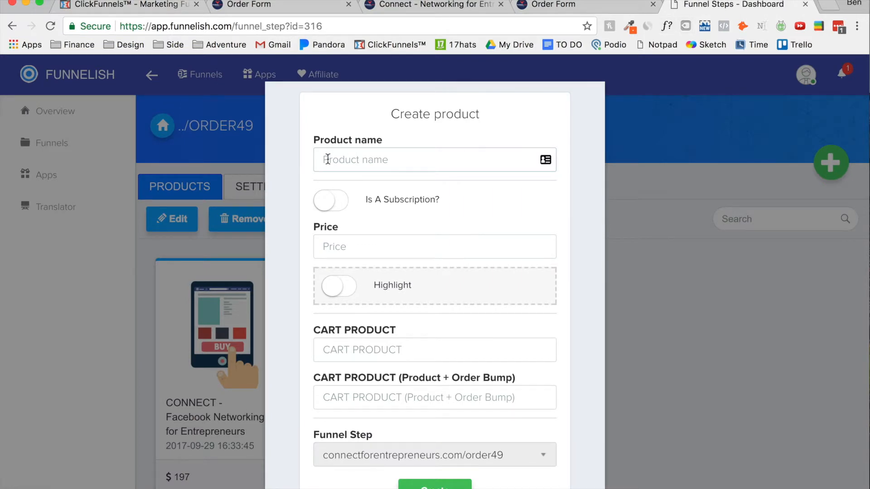
type("Connect")
key("Tab")
key("Tab")
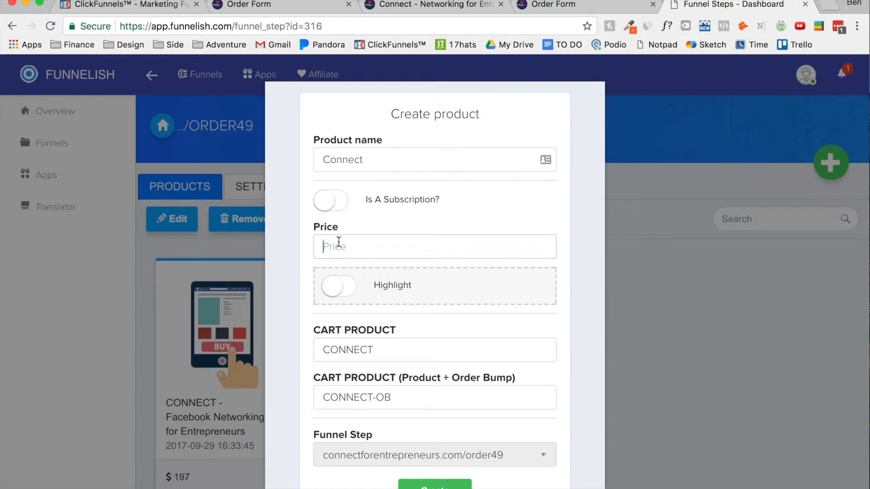
Compare the new product's Cart Product ID in Funnelish with the Cart Product value of the existing ClickFunnels product.
double_click(348, 349)
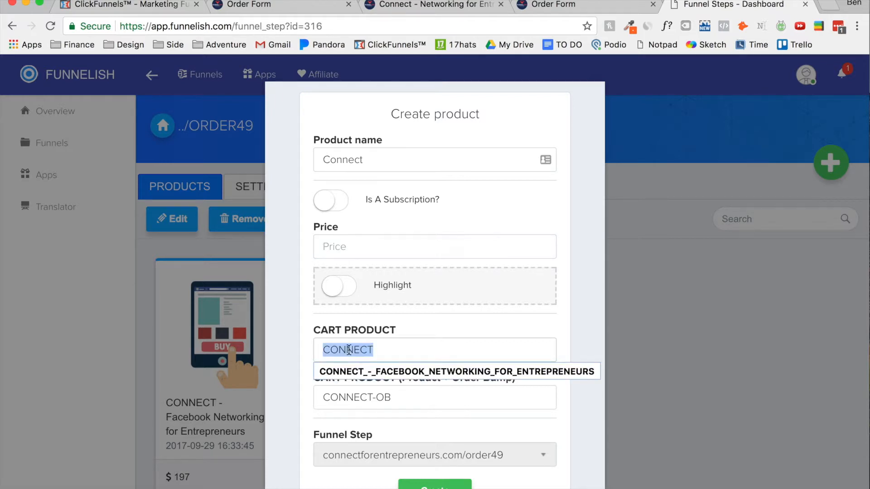
left_click(418, 331)
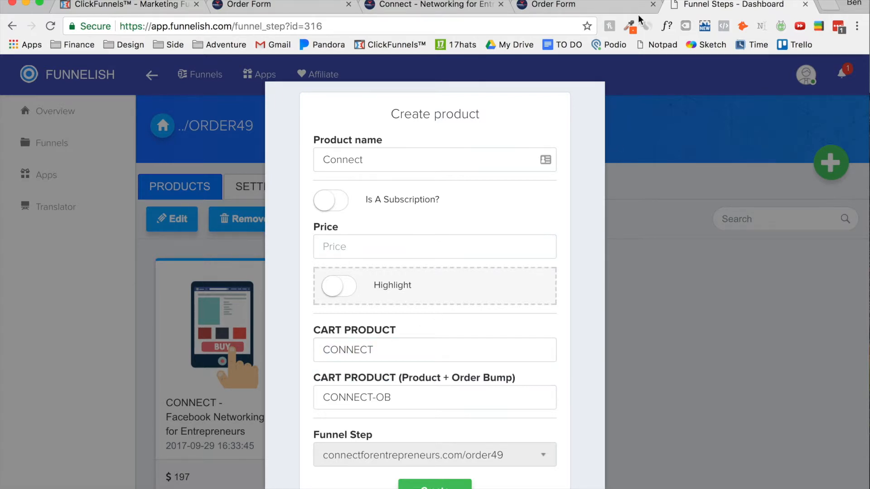
left_click(142, 5)
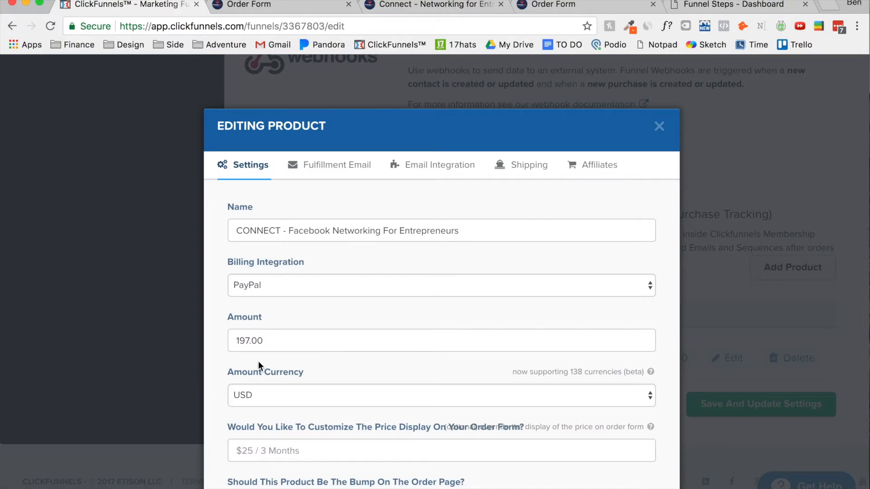
scroll(258, 360, "down", 4)
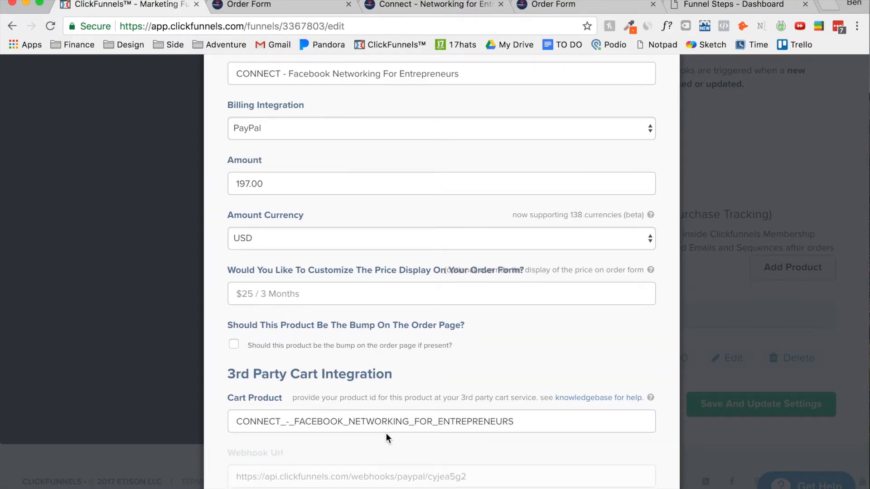
triple_click(341, 416)
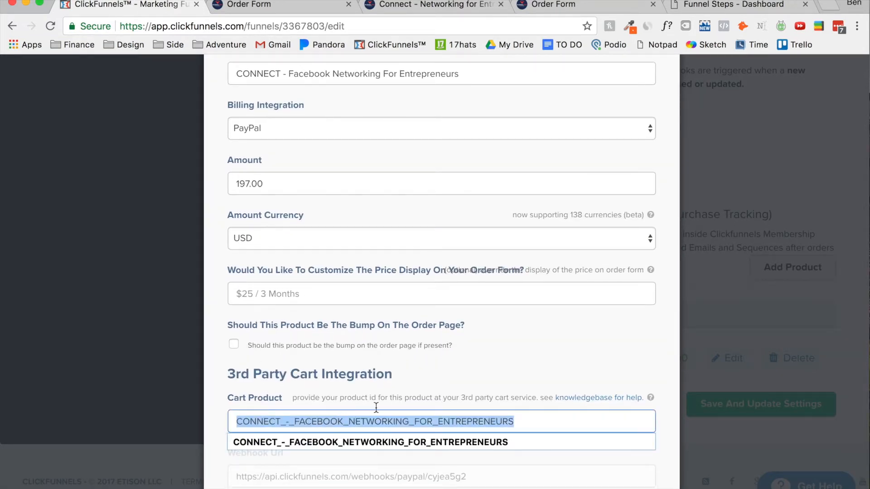
left_click(539, 371)
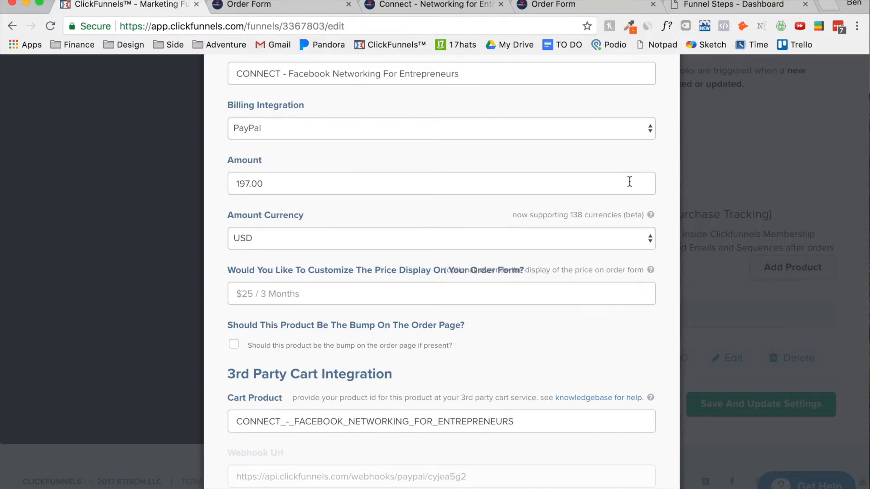
left_click(732, 7)
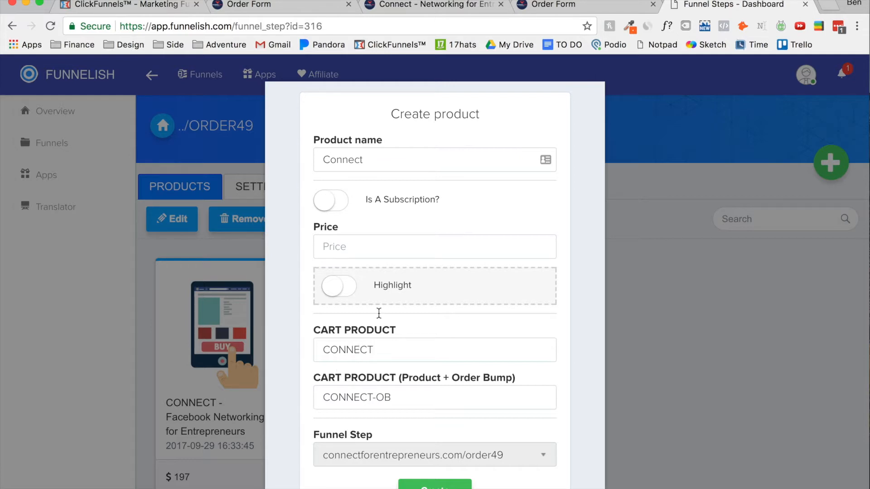
Review the existing ClickFunnels product's name, amount and cart integration settings, and close it without updating.
left_click(126, 8)
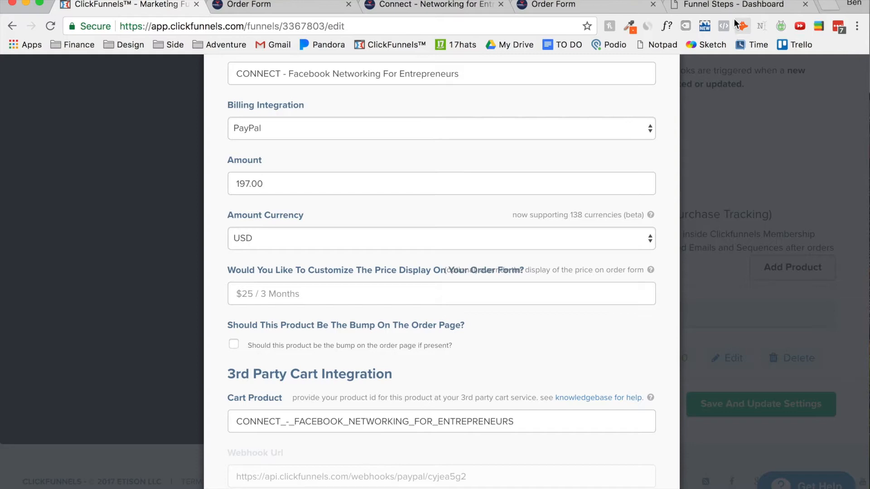
scroll(624, 203, "up", 5)
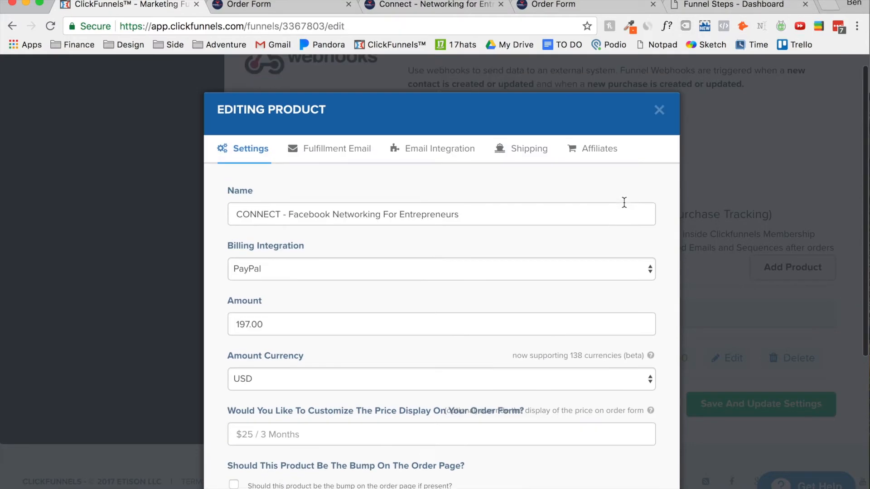
scroll(606, 412, "down", 6)
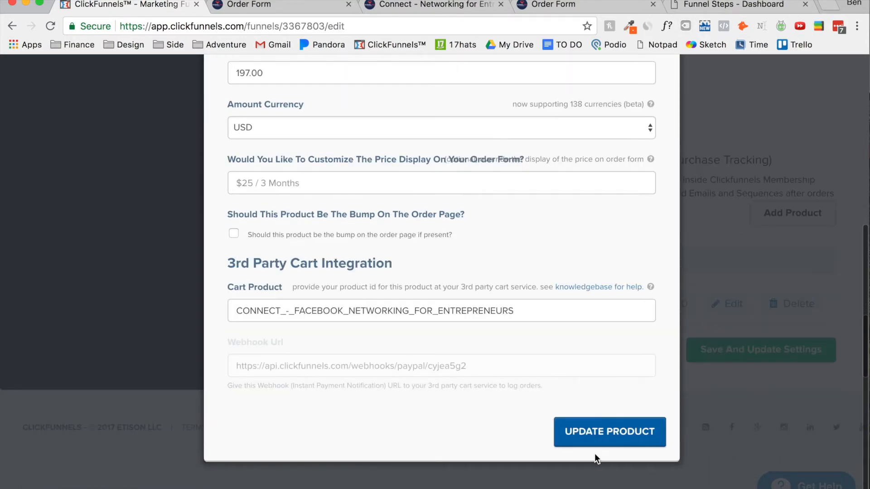
scroll(631, 298, "up", 5)
scroll(658, 117, "up", 1)
left_click(659, 100)
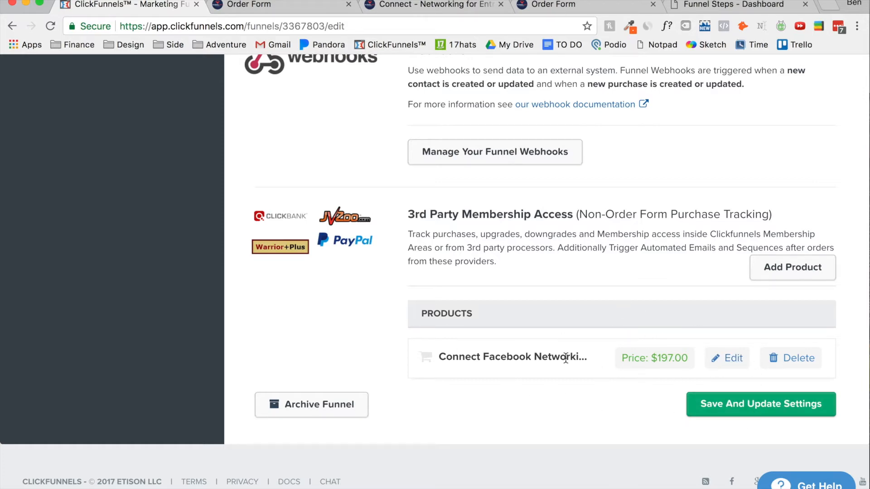
Return to the new Connect product in Funnelish and set its price to 297.
scroll(496, 320, "up", 20)
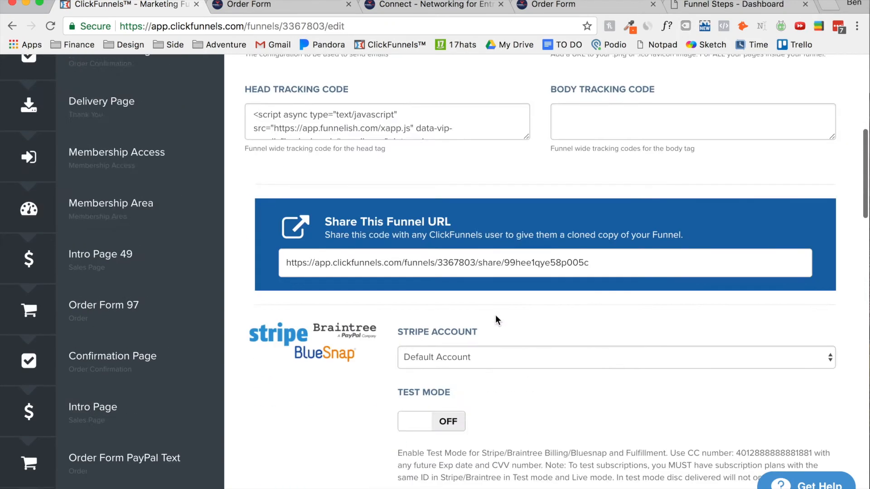
scroll(496, 314, "up", 5)
left_click(733, 4)
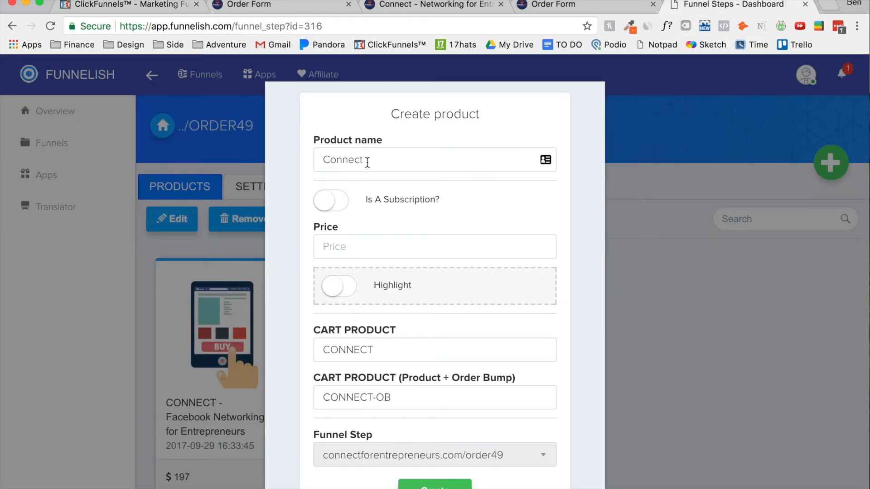
left_click(334, 248)
type("297")
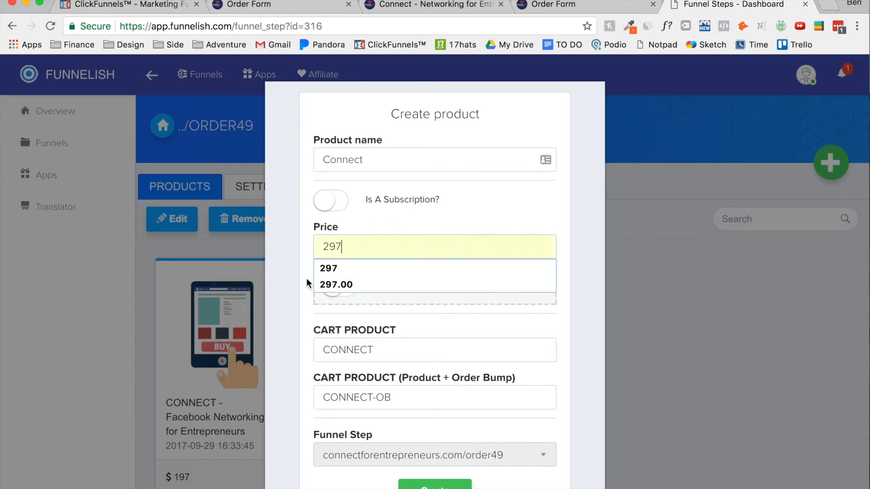
left_click(297, 271)
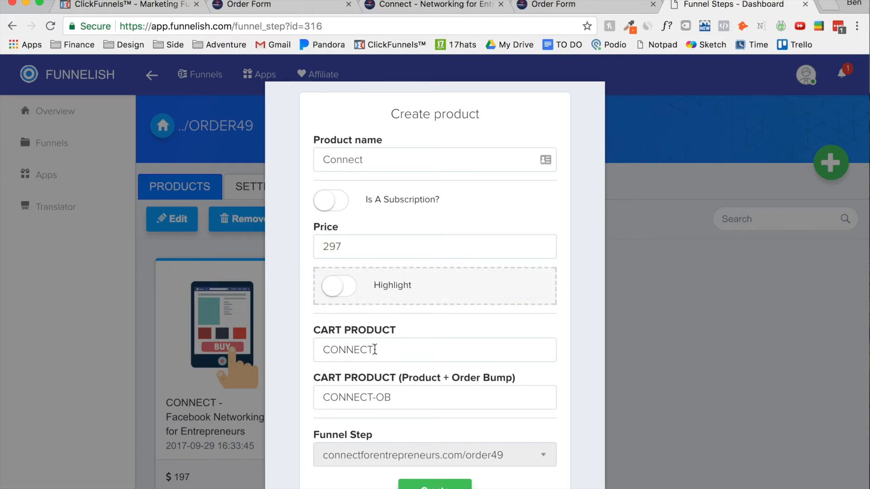
Set the Connect product's funnel step to connectforentrepreneurs.com/order49 and create the product.
scroll(374, 349, "down", 1)
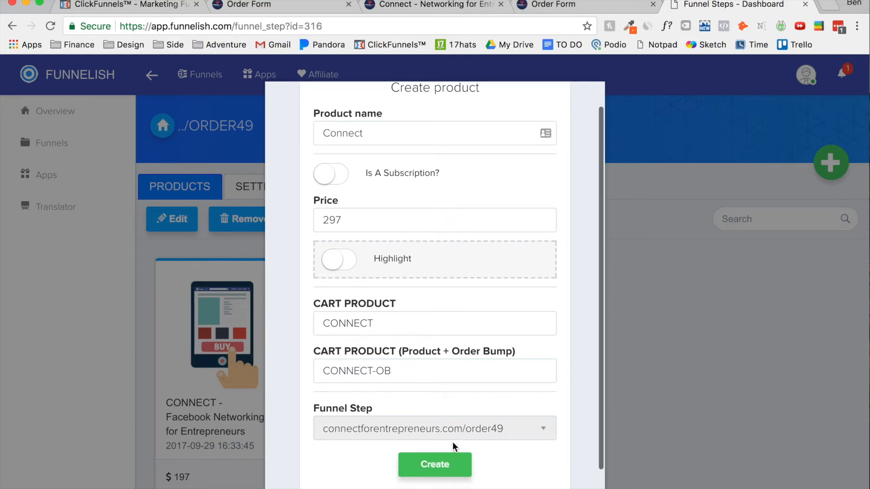
left_click(457, 425)
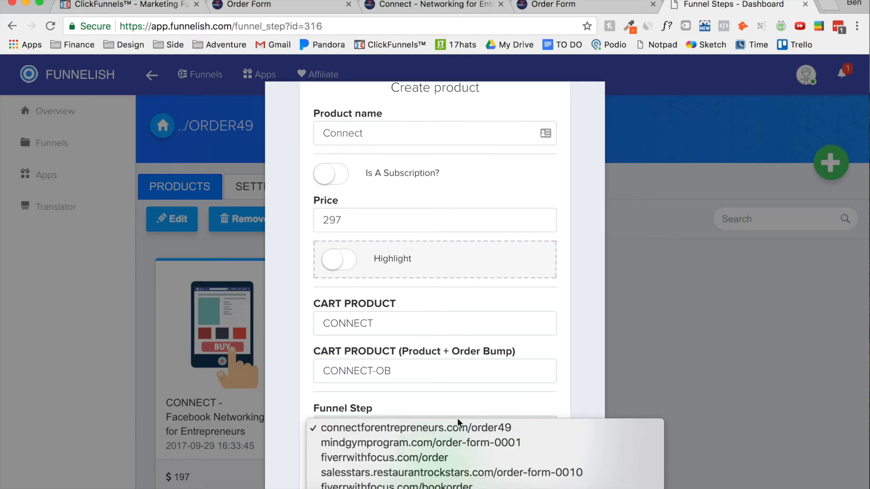
left_click(431, 429)
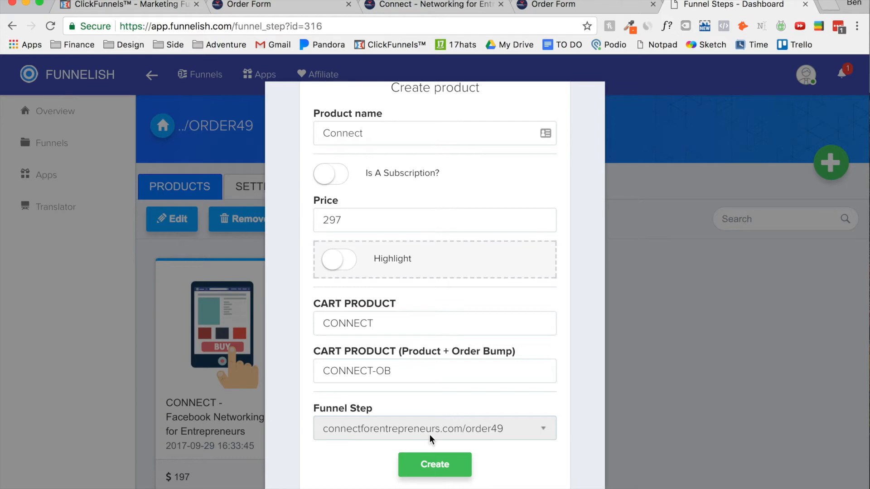
left_click(434, 464)
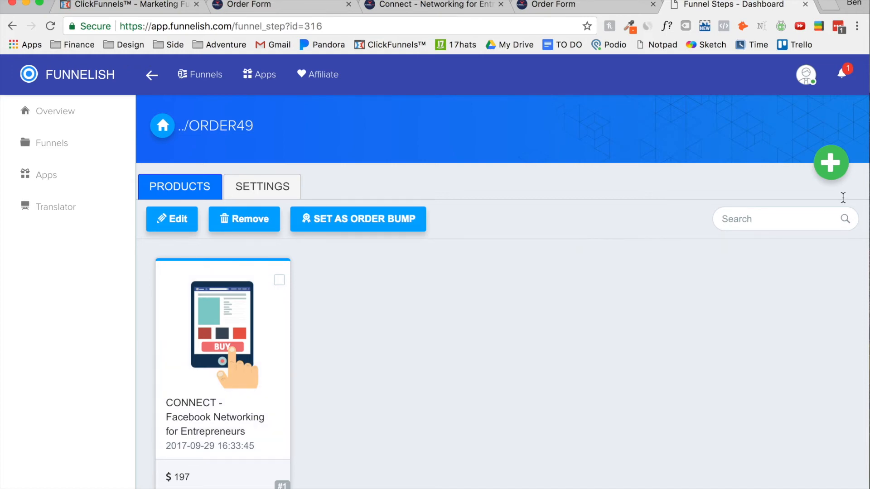
Open a blank product creation form for the ORDER49 step and close it without entering anything.
left_click(818, 177)
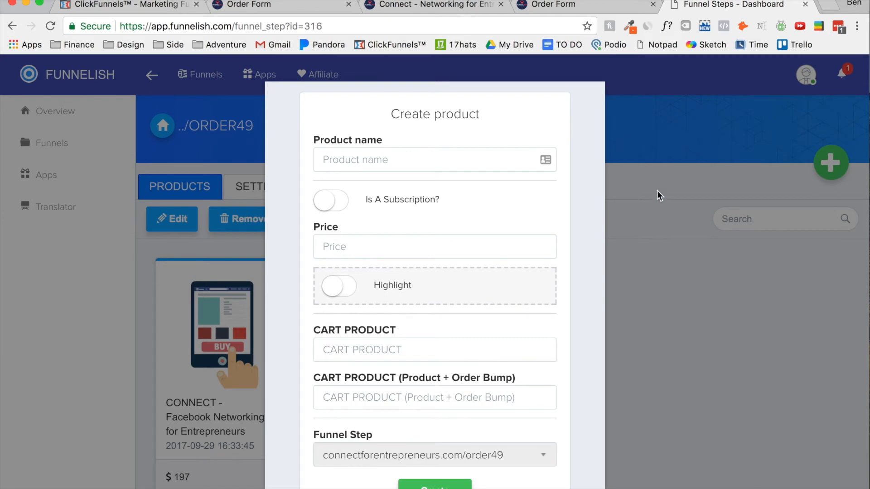
left_click(657, 190)
Switch to ClickFunnels, start a new third-party product marked as the order page bump, and close it without saving.
left_click(127, 4)
scroll(559, 331, "down", 1)
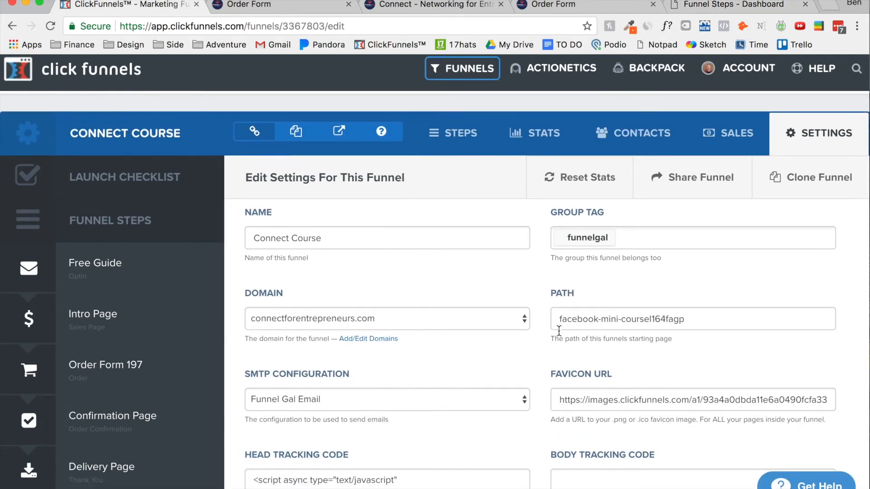
scroll(559, 330, "down", 20)
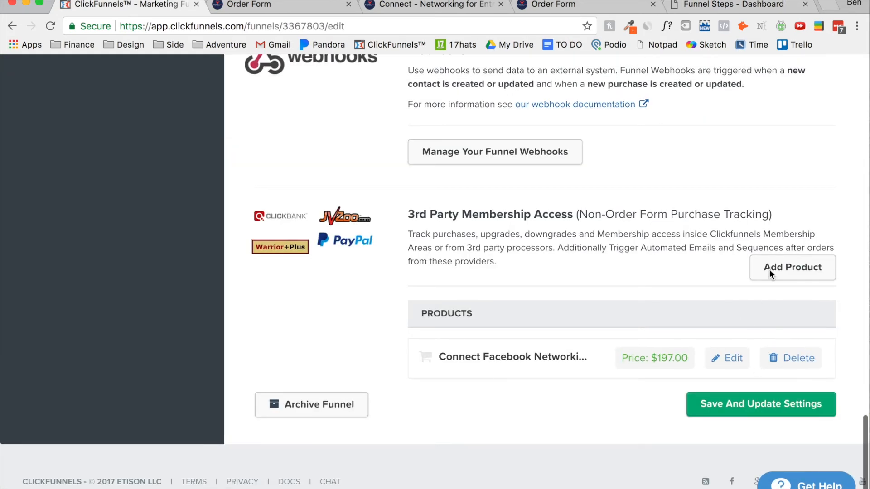
left_click(794, 268)
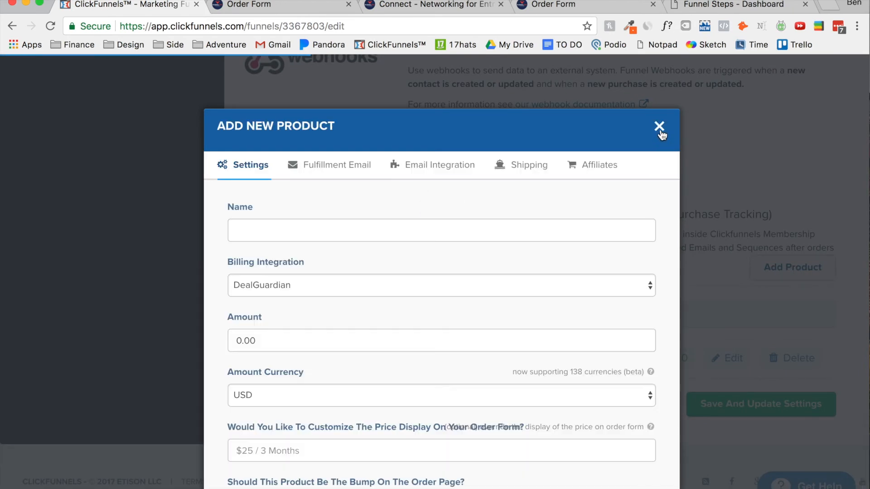
scroll(287, 322, "down", 5)
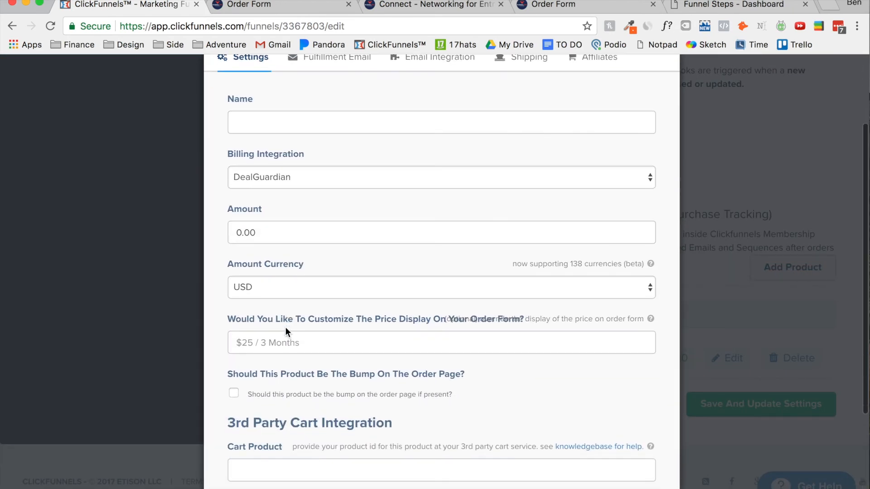
left_click(233, 392)
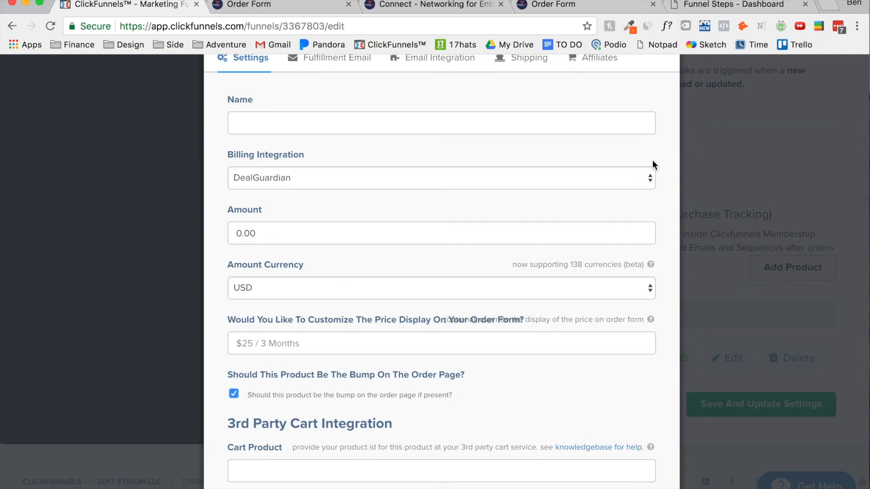
scroll(652, 159, "up", 3)
scroll(652, 159, "down", 6)
scroll(652, 158, "up", 6)
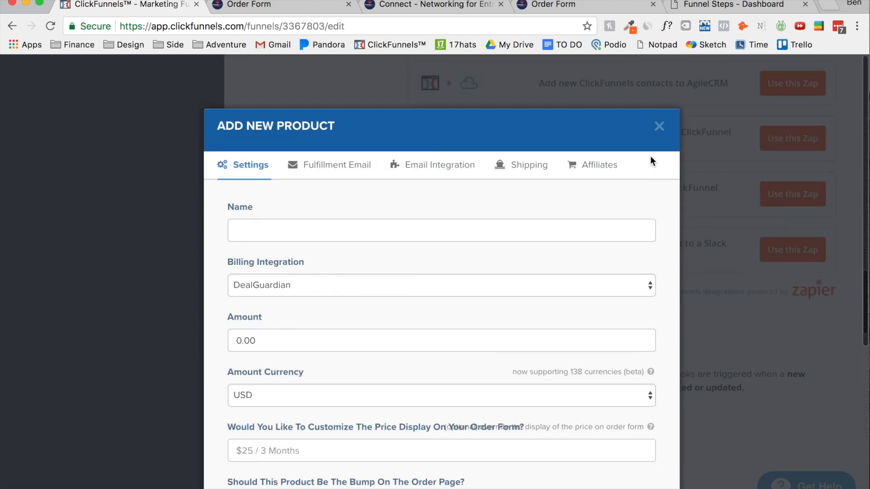
left_click(659, 126)
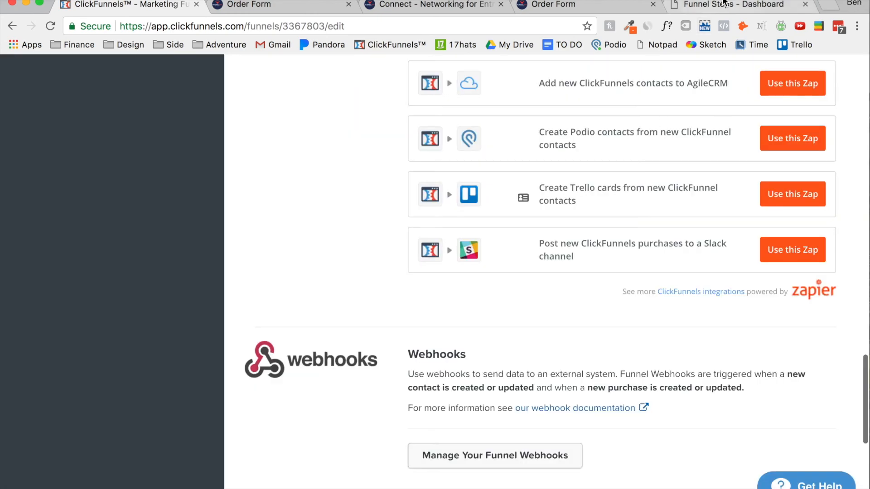
Return to Funnelish, select the CONNECT - Facebook Networking for Entrepreneurs product, and clear its selection again.
left_click(734, 5)
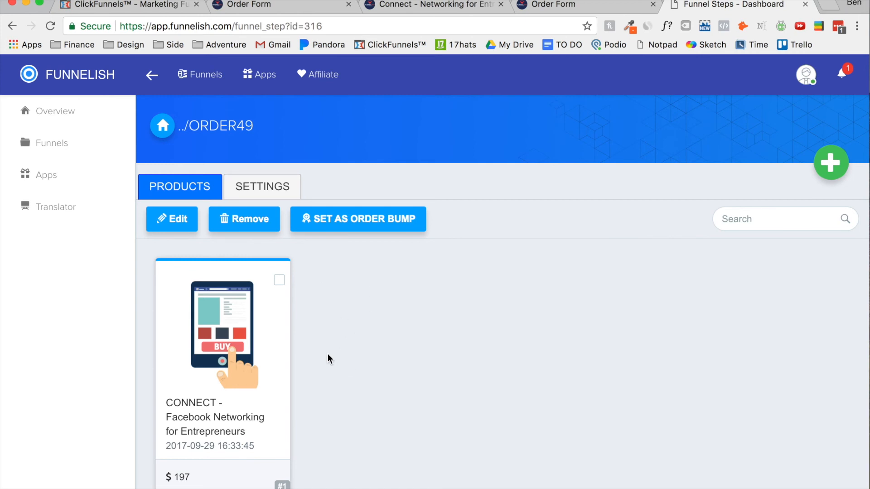
left_click(280, 280)
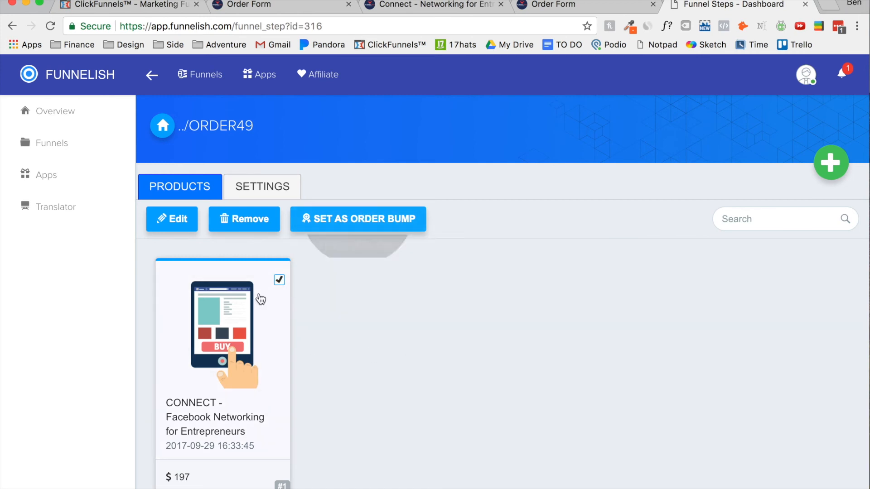
left_click(280, 283)
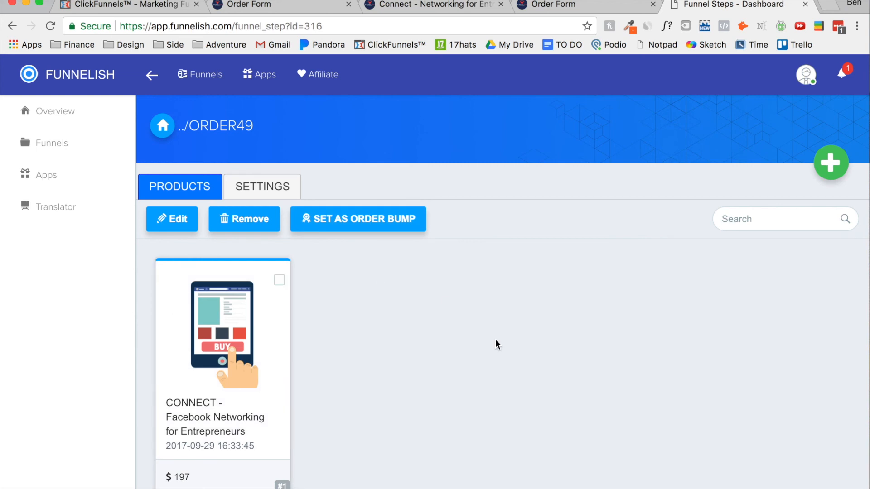